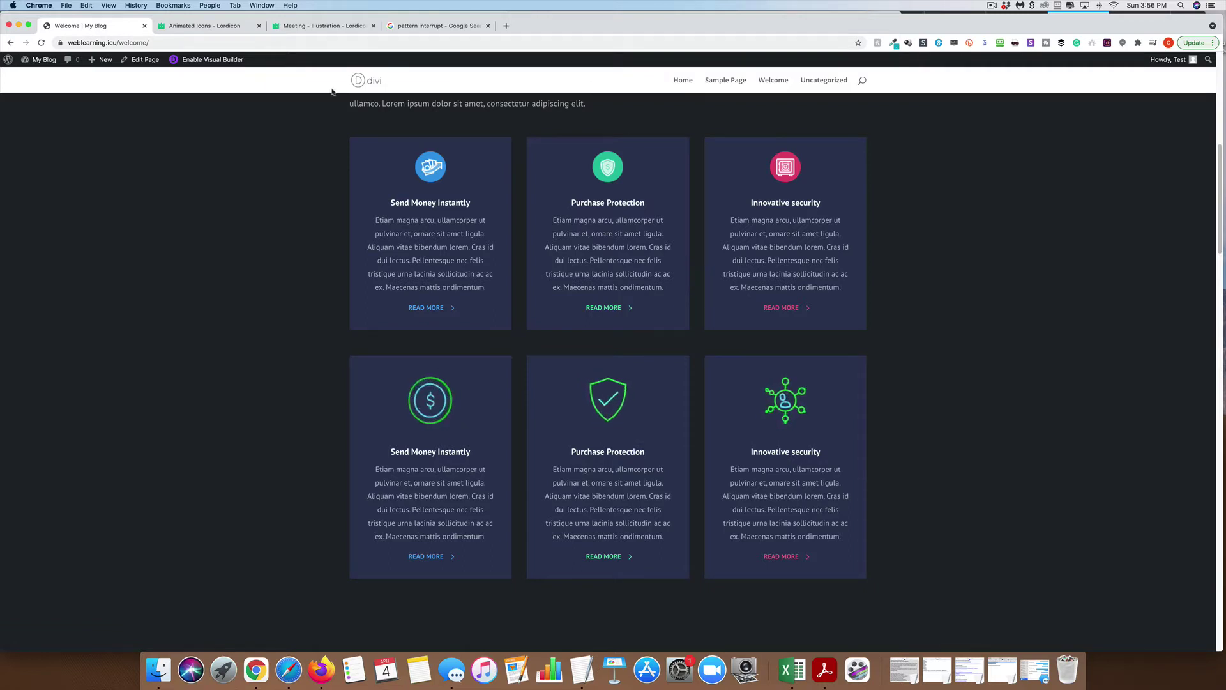
# Step: Compare the Lordicon home page with the WordPress service-cards page, ending back on Lordicon
pyautogui.click(205, 27)
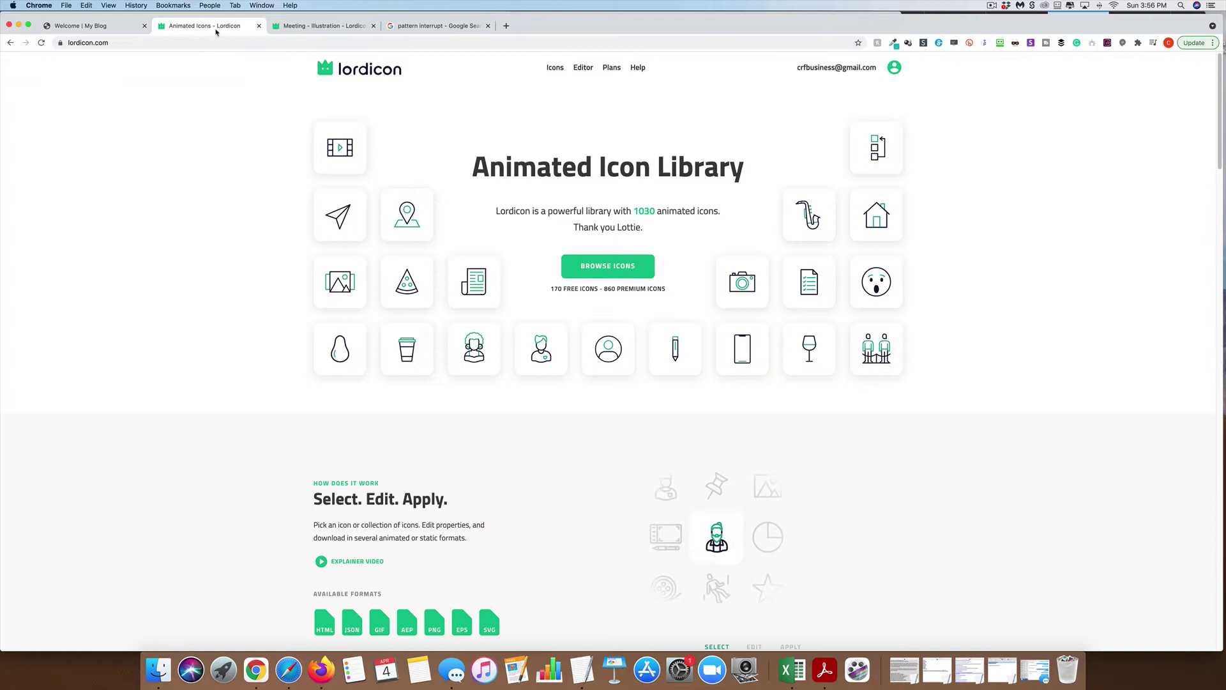
pyautogui.scroll(-2, 485, 212)
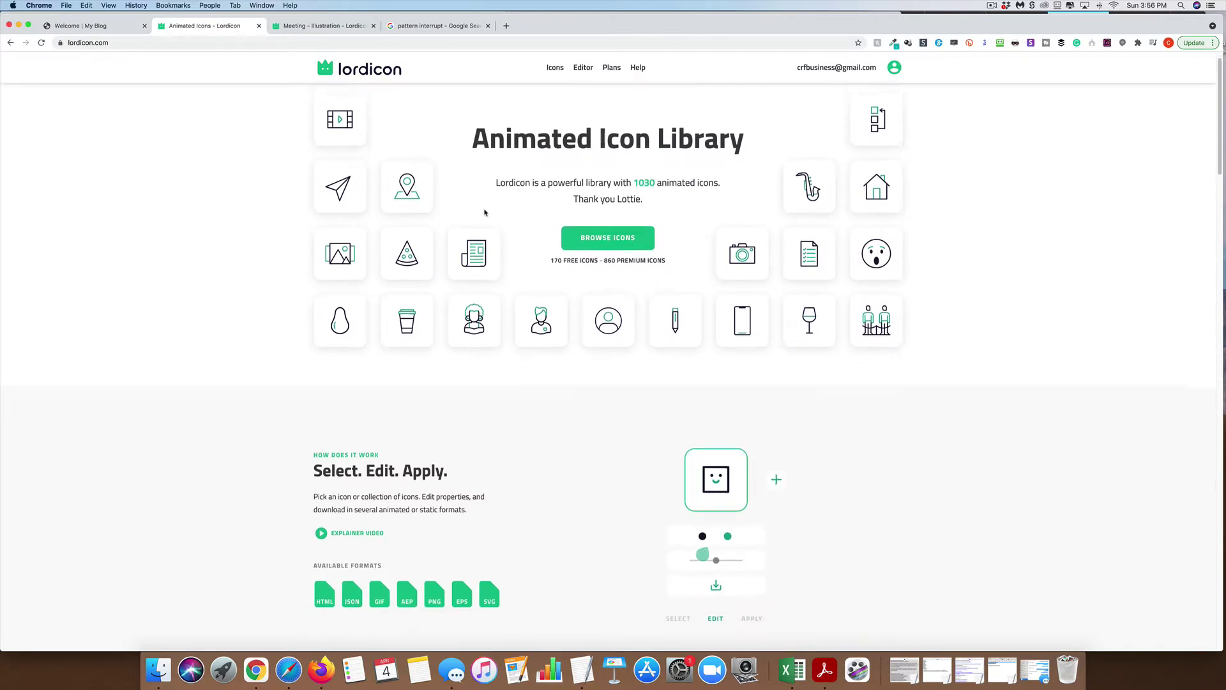
pyautogui.scroll(2, 485, 212)
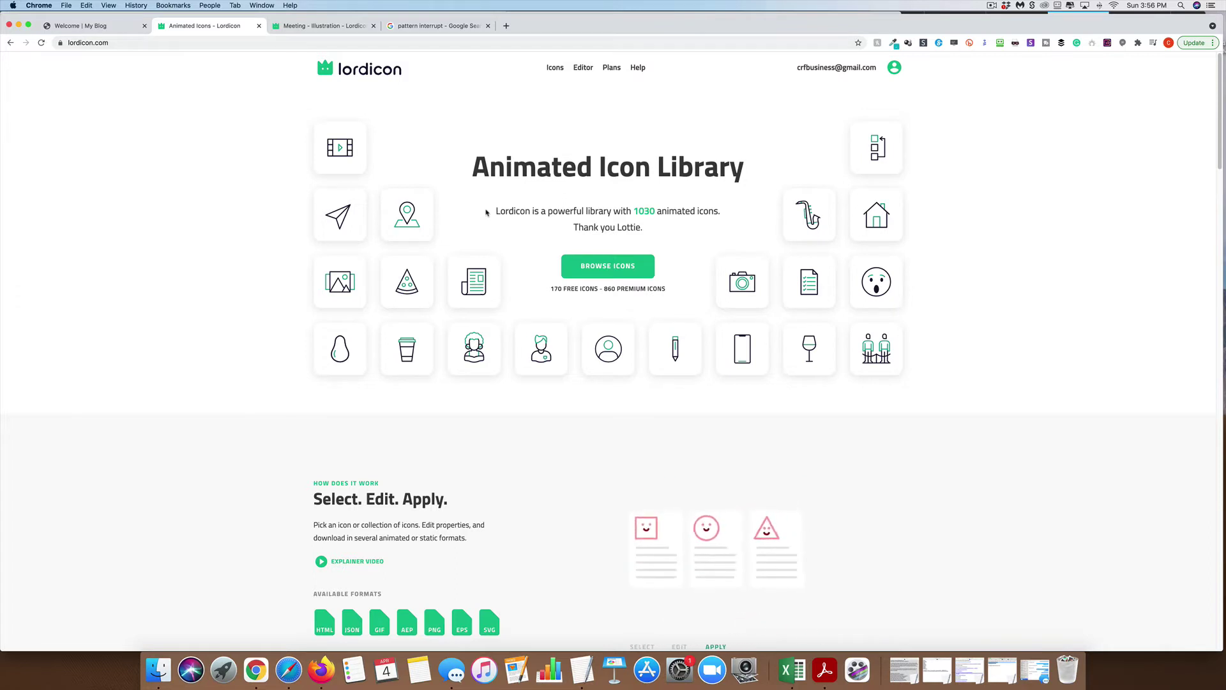
pyautogui.scroll(-2, 295, 99)
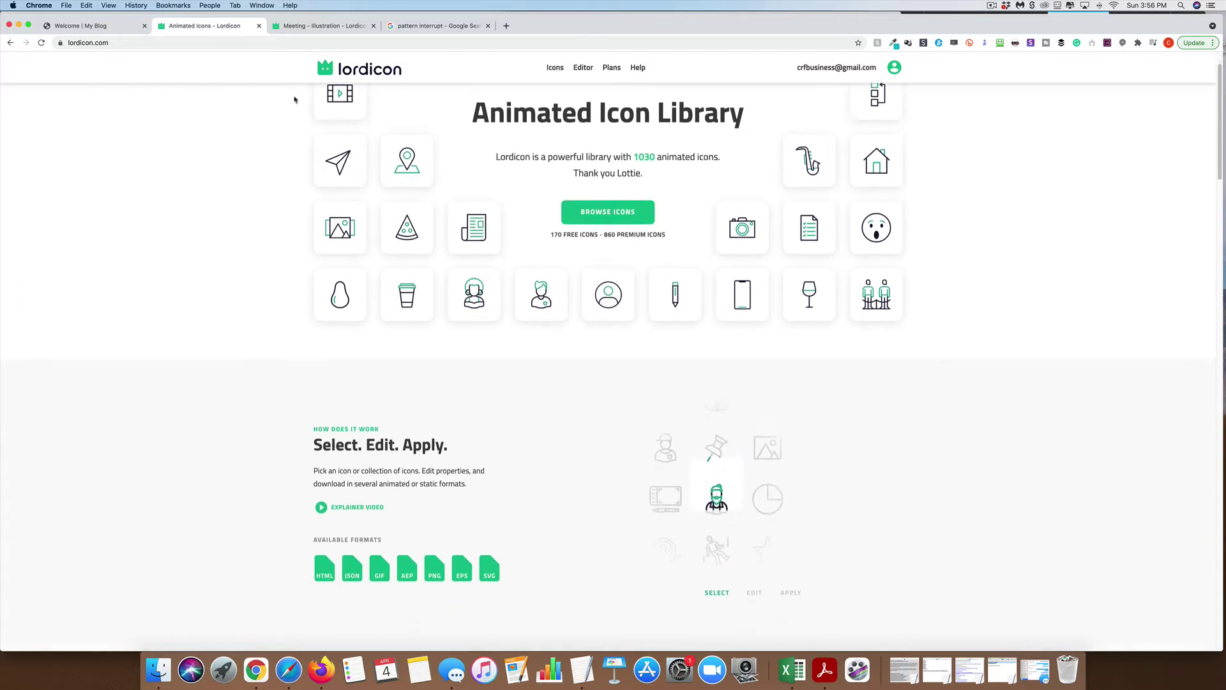
pyautogui.scroll(2, 281, 115)
pyautogui.click(87, 28)
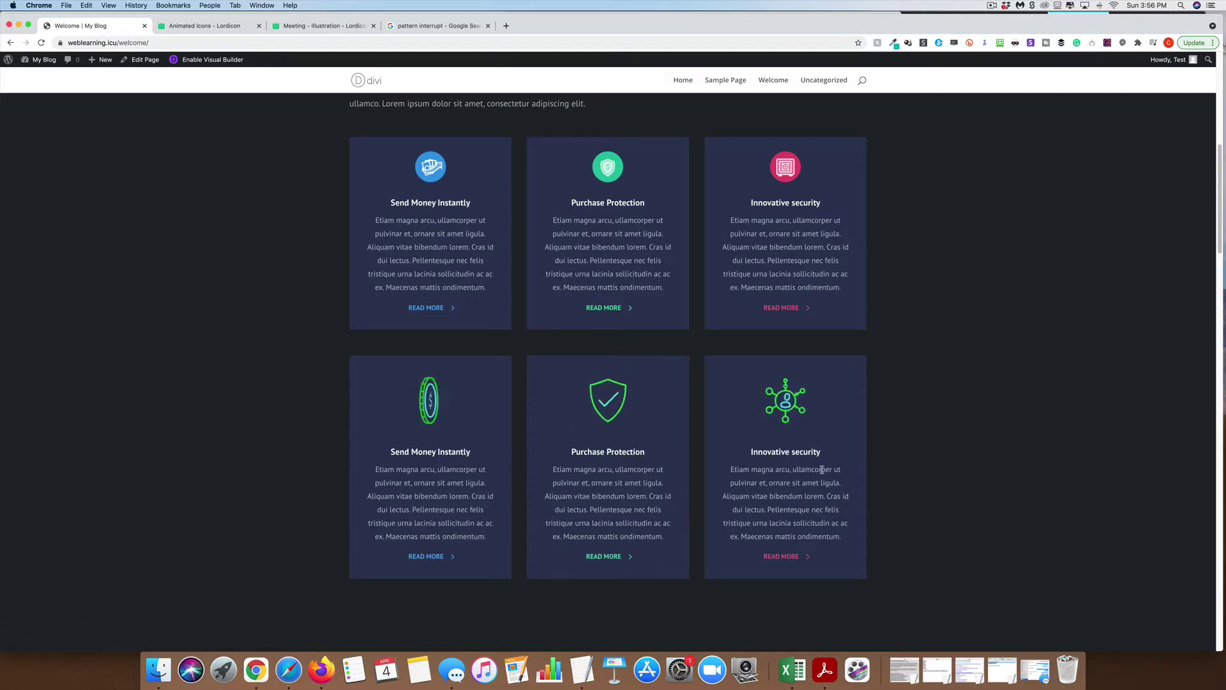
pyautogui.click(212, 29)
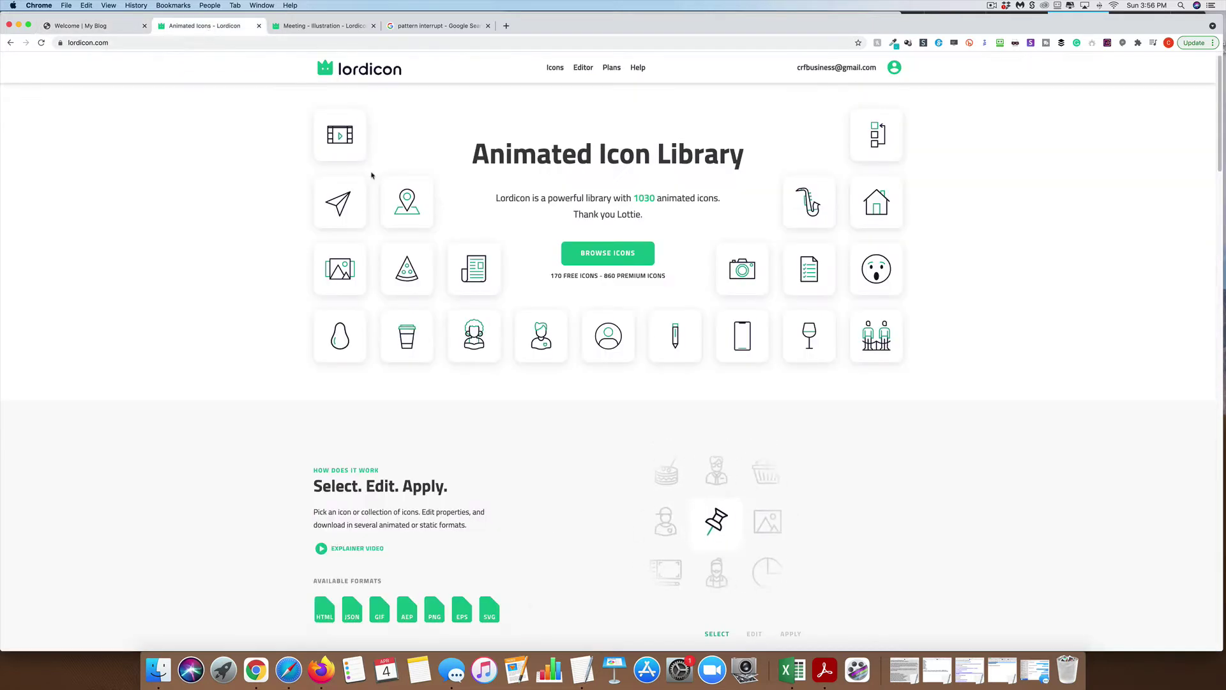
# Step: Browse the full icon library, search 'security', and open the Fingerprint icon for editing
pyautogui.click(609, 261)
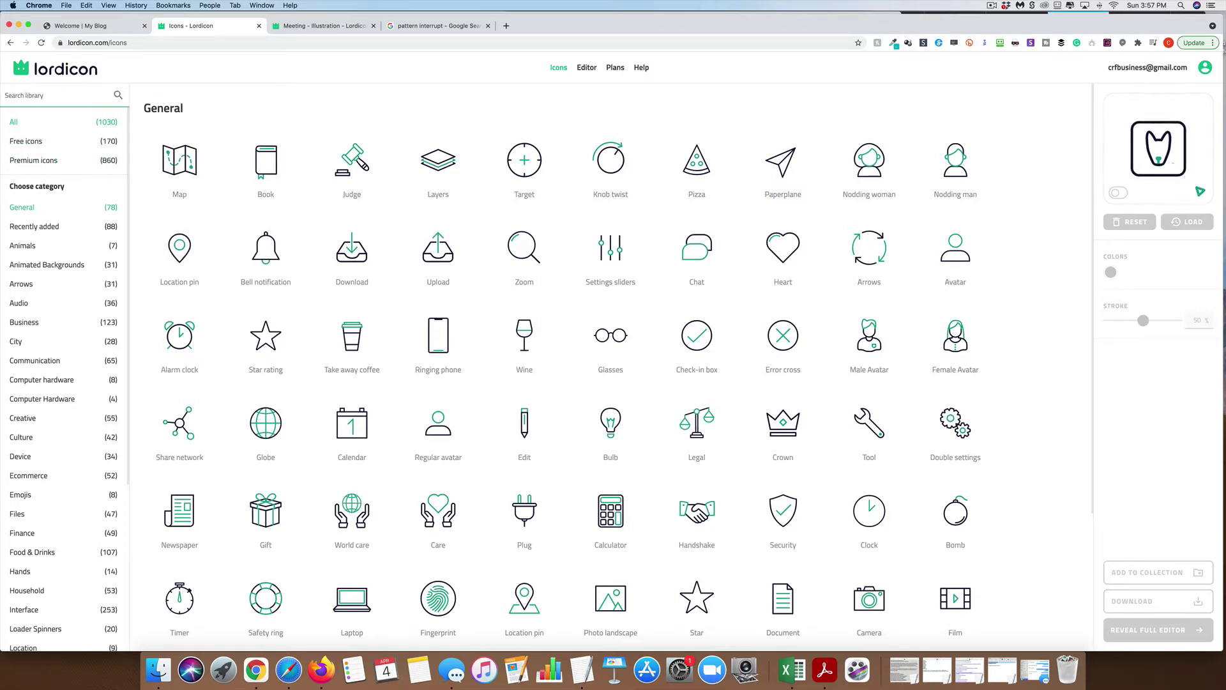
pyautogui.click(57, 96)
pyautogui.write('security')
pyautogui.press('Return')
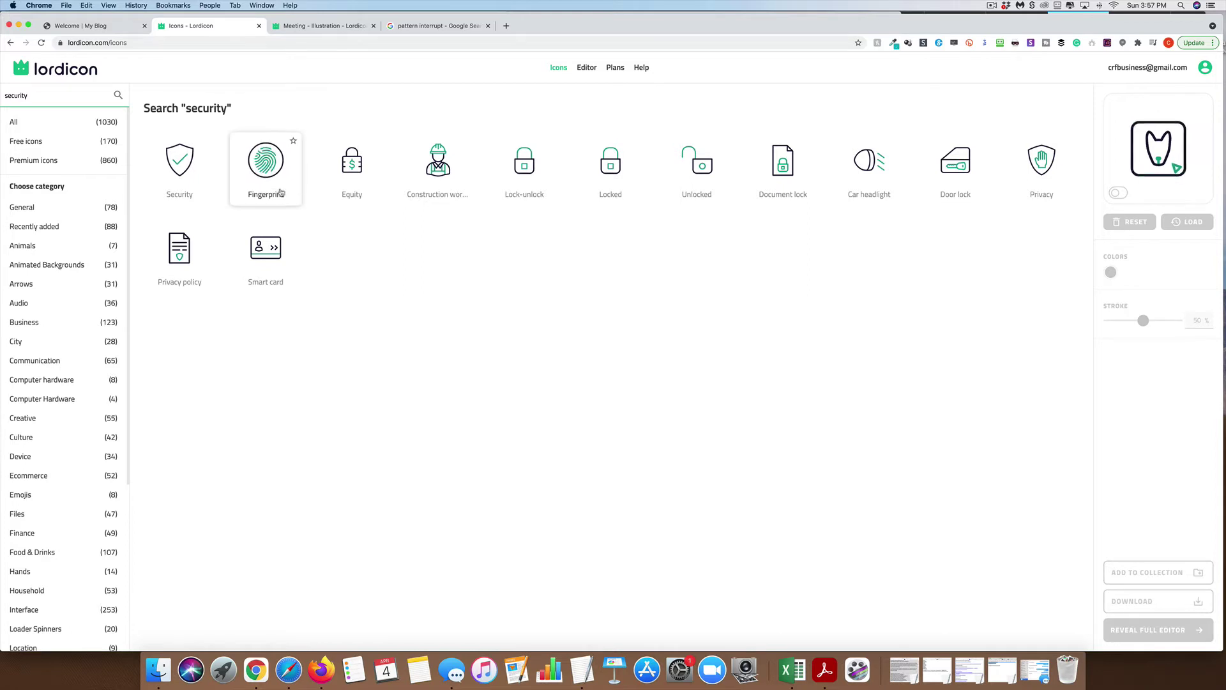
pyautogui.click(281, 193)
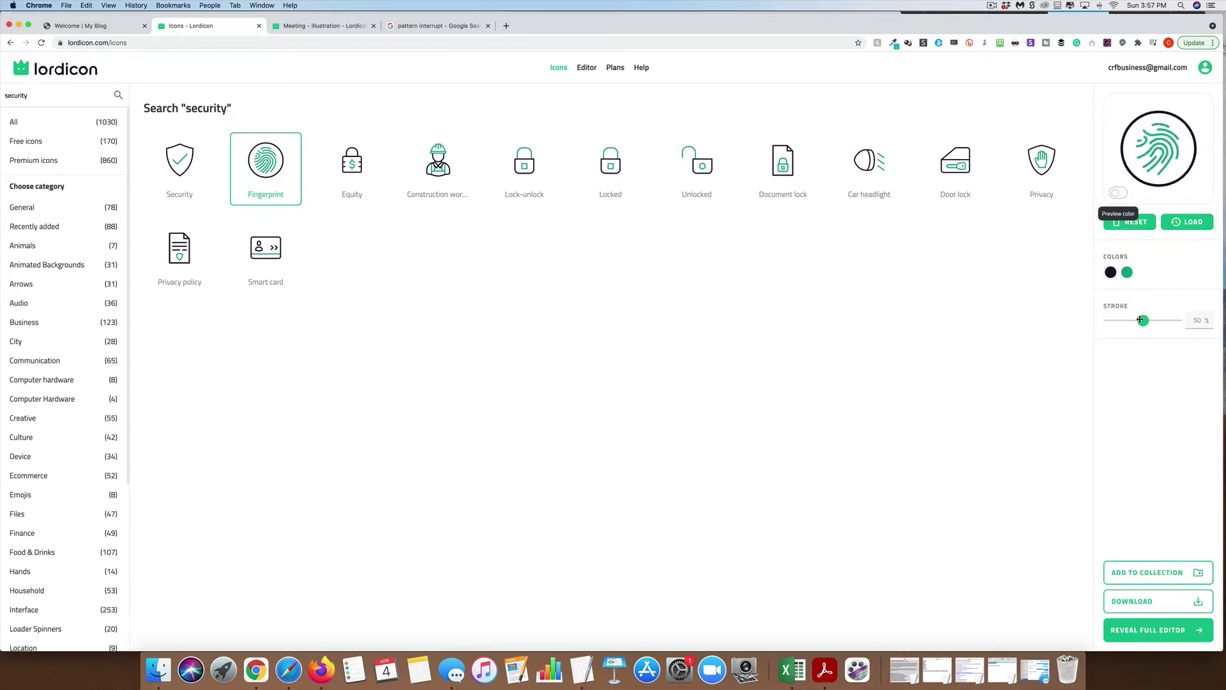
# Step: Thin the fingerprint strokes to 30% and recolour it orange with a light mint accent
pyautogui.moveTo(1141, 319); pyautogui.dragTo(1129, 323)
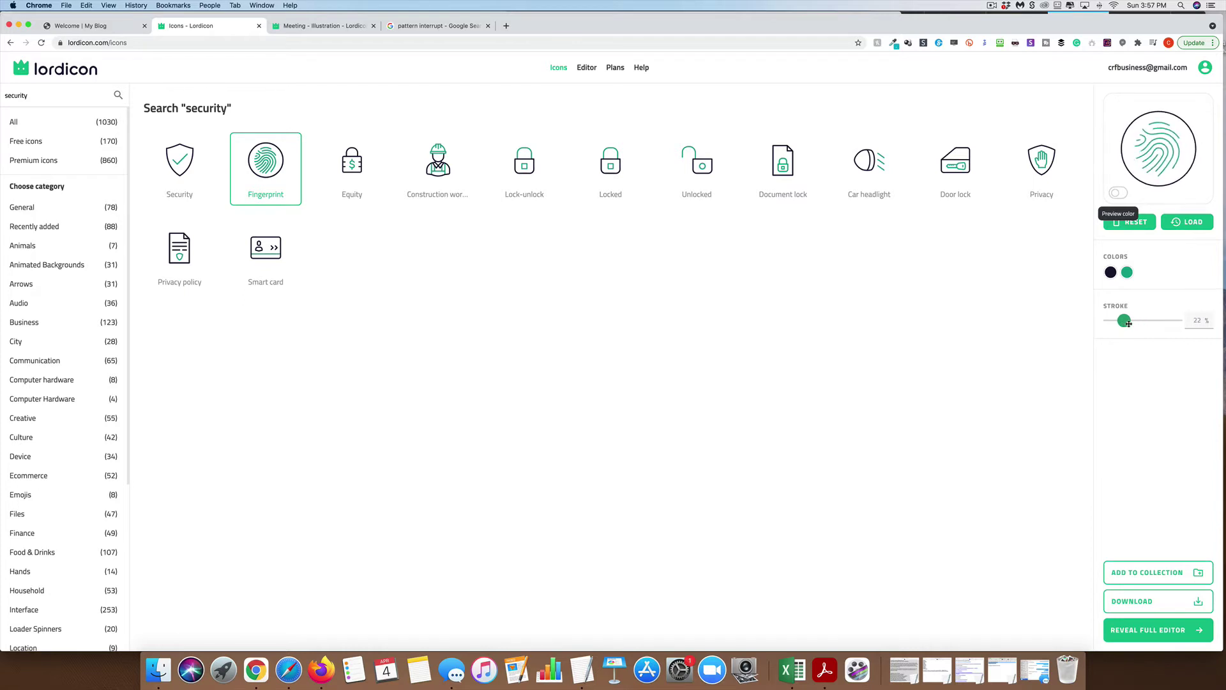
pyautogui.click(1110, 273)
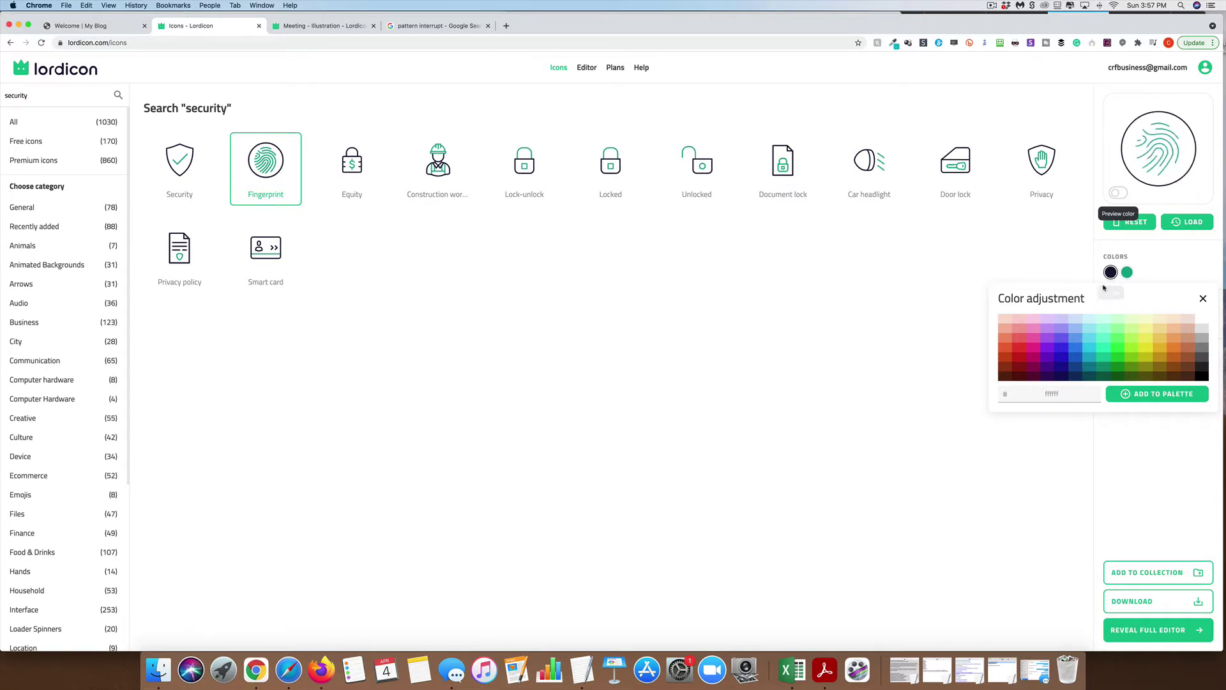
pyautogui.click(1075, 352)
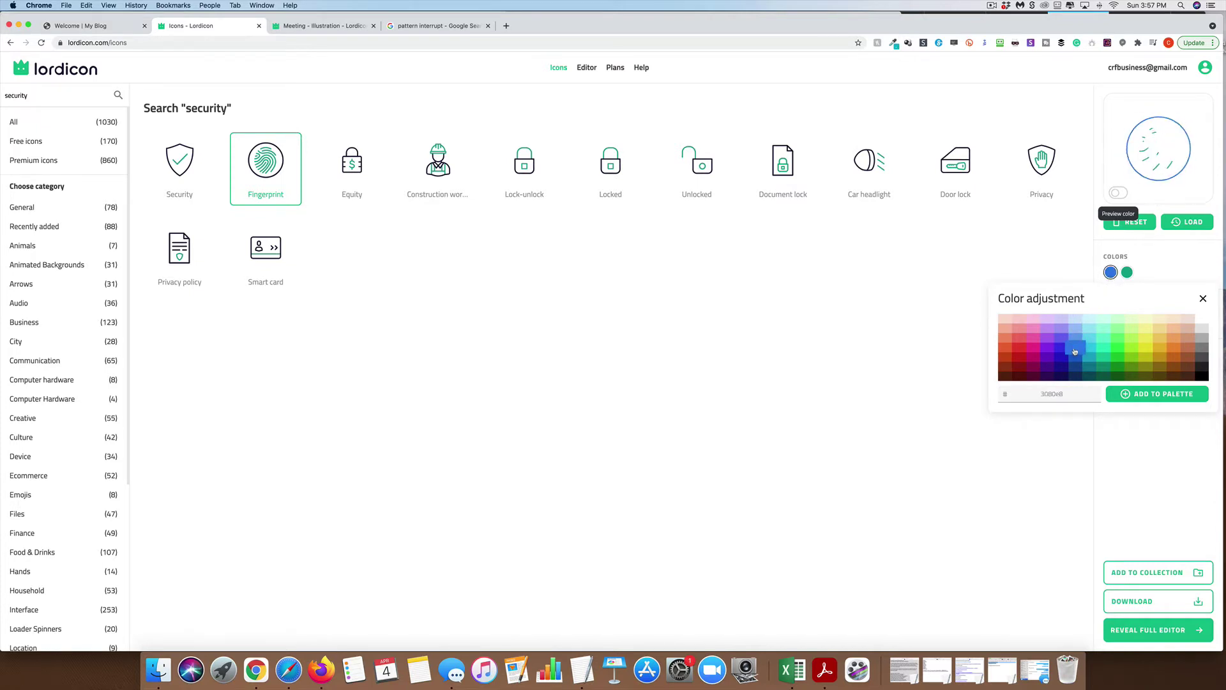
pyautogui.click(1106, 332)
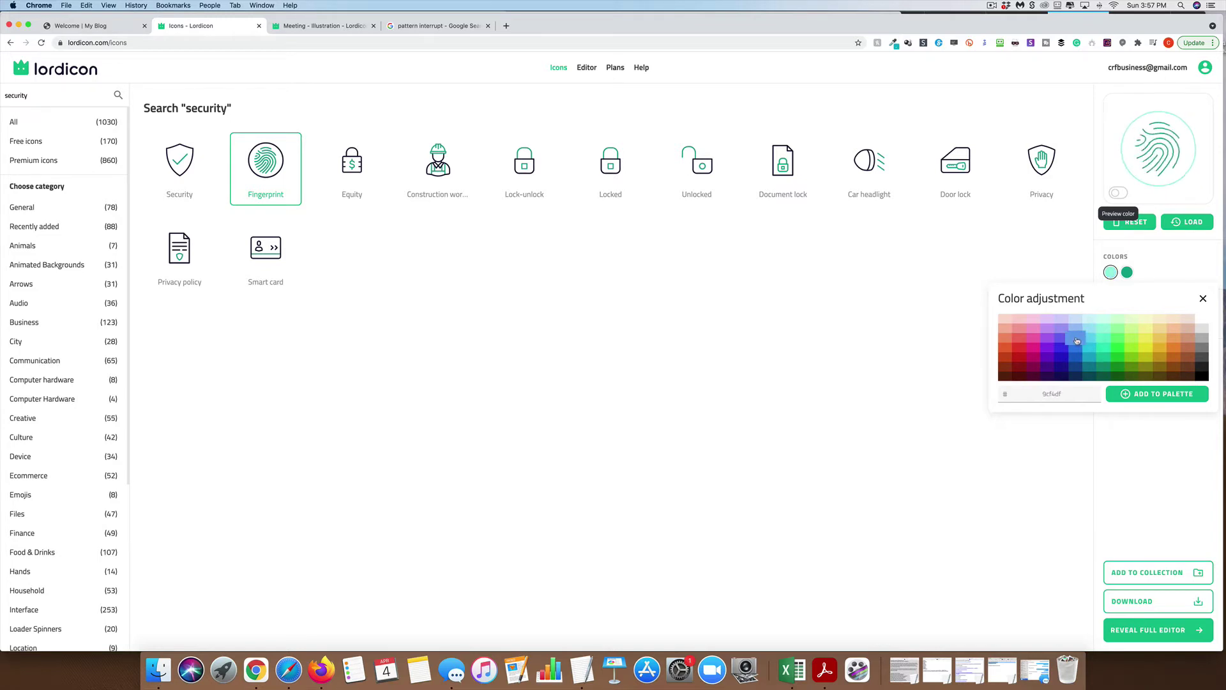
pyautogui.click(1177, 340)
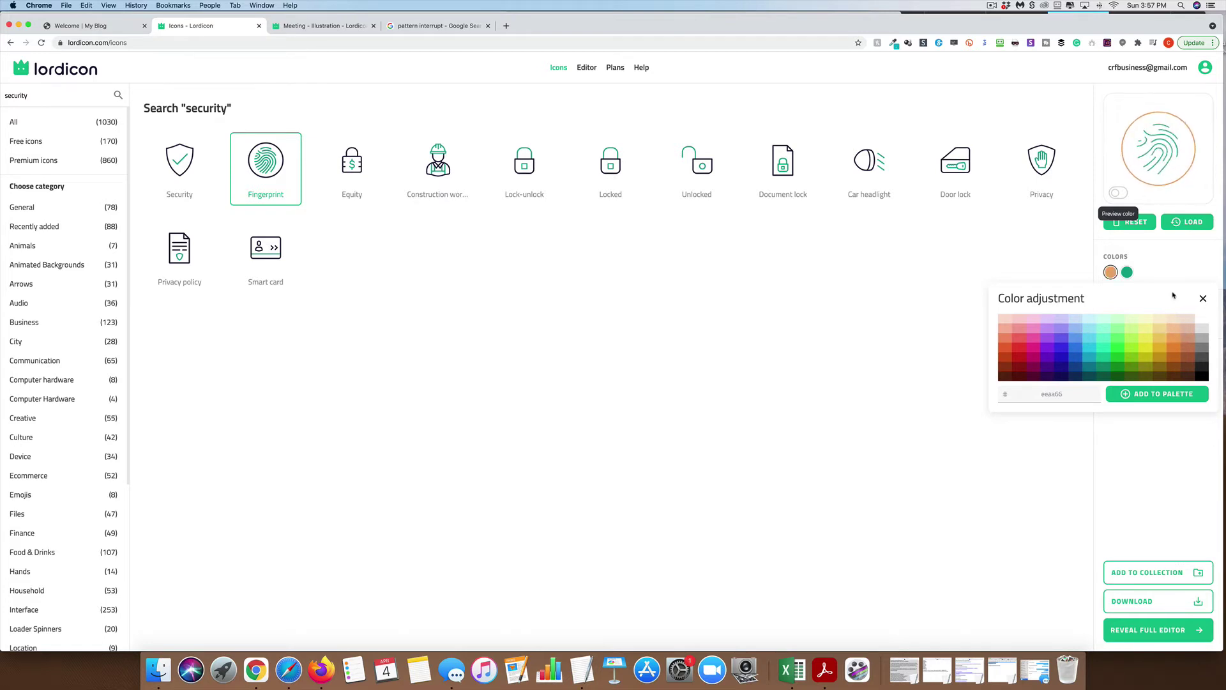
pyautogui.click(1125, 272)
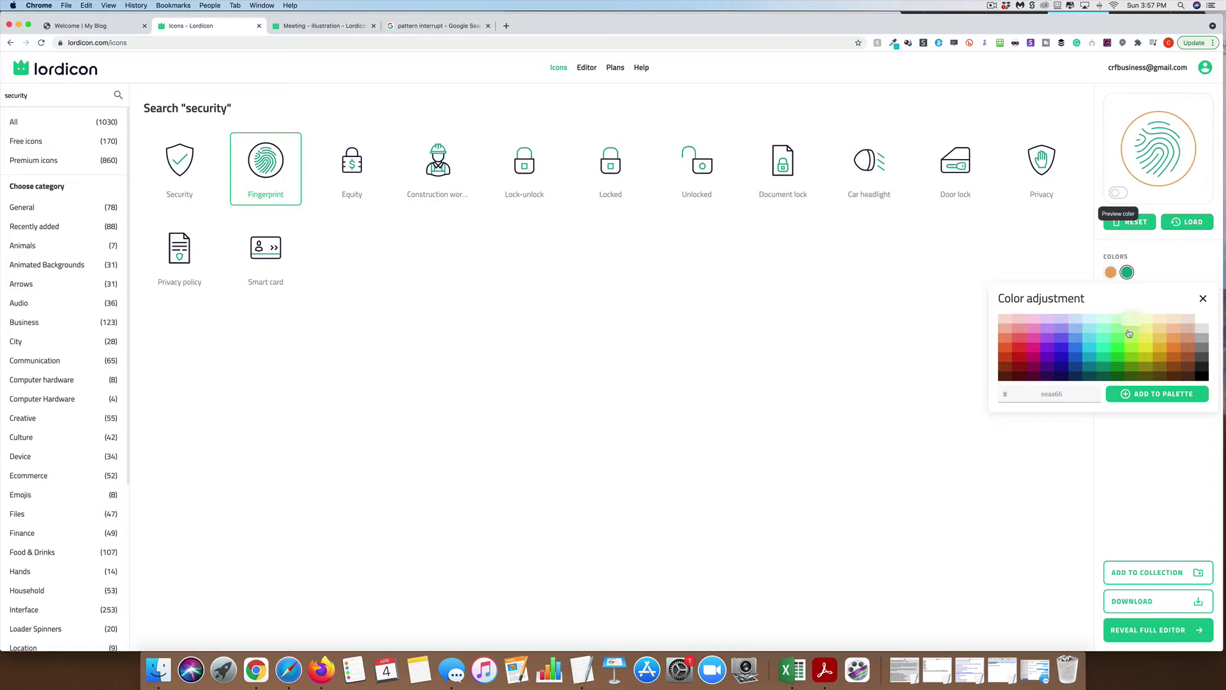
pyautogui.click(1107, 334)
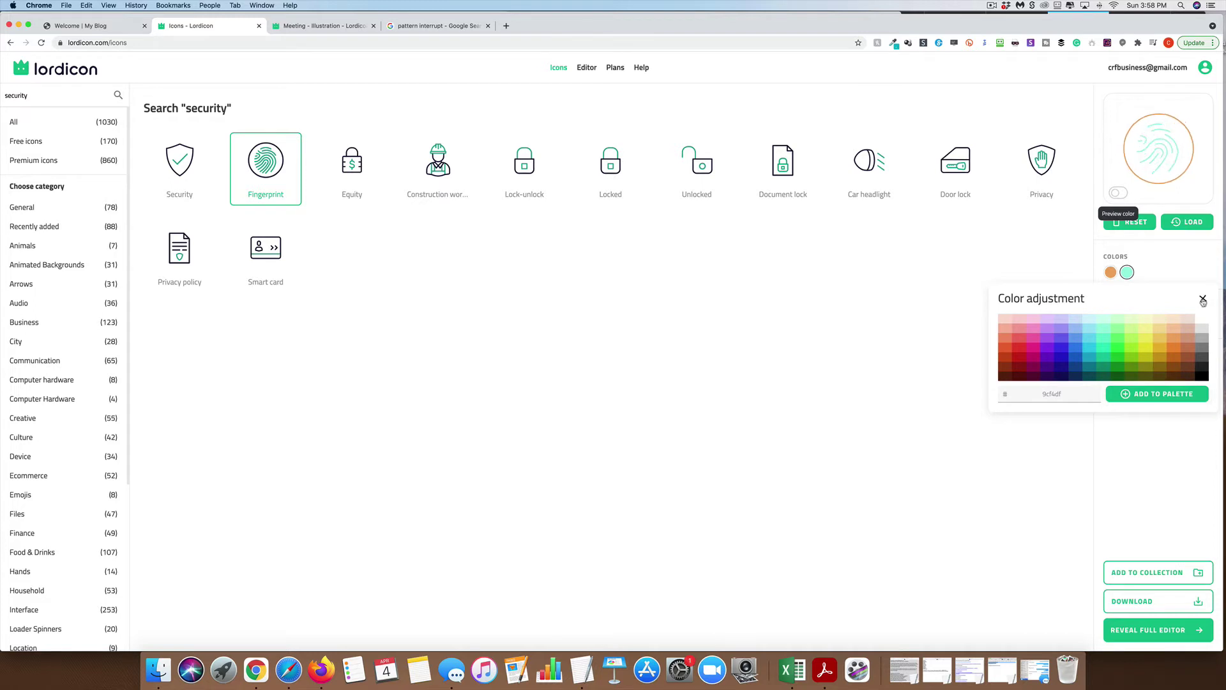
pyautogui.click(1203, 301)
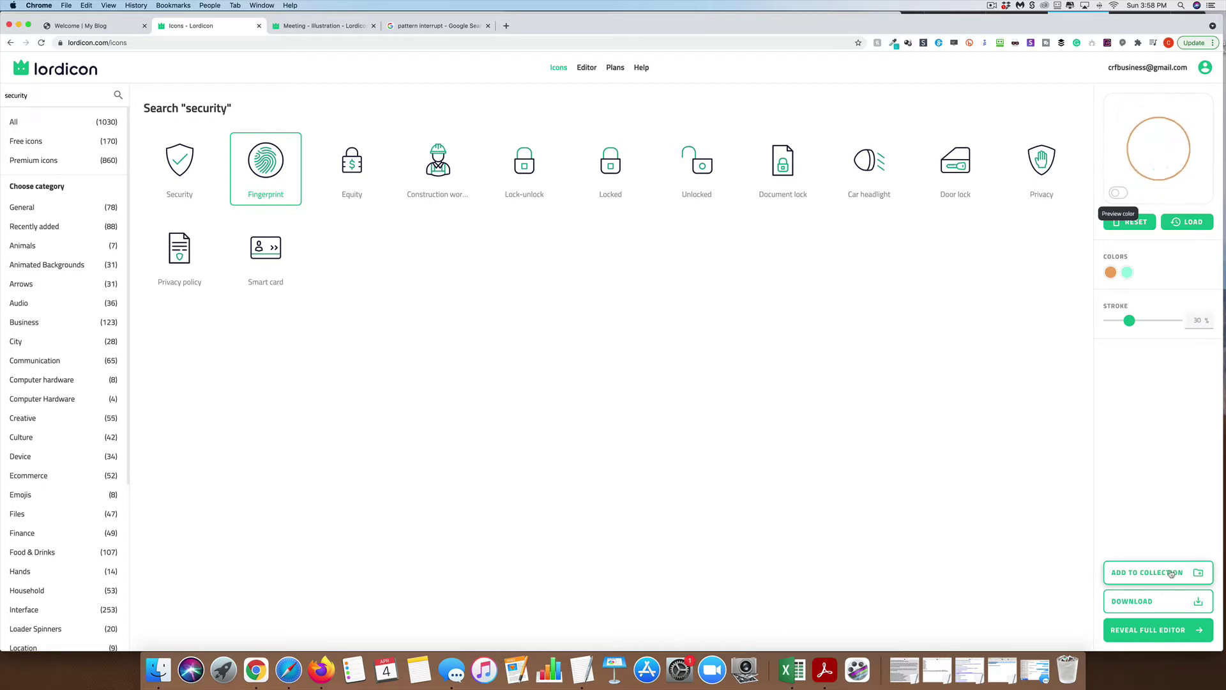
# Step: Choose GIF as the fingerprint's download format, open its background colour, then return to WordPress
pyautogui.click(1162, 602)
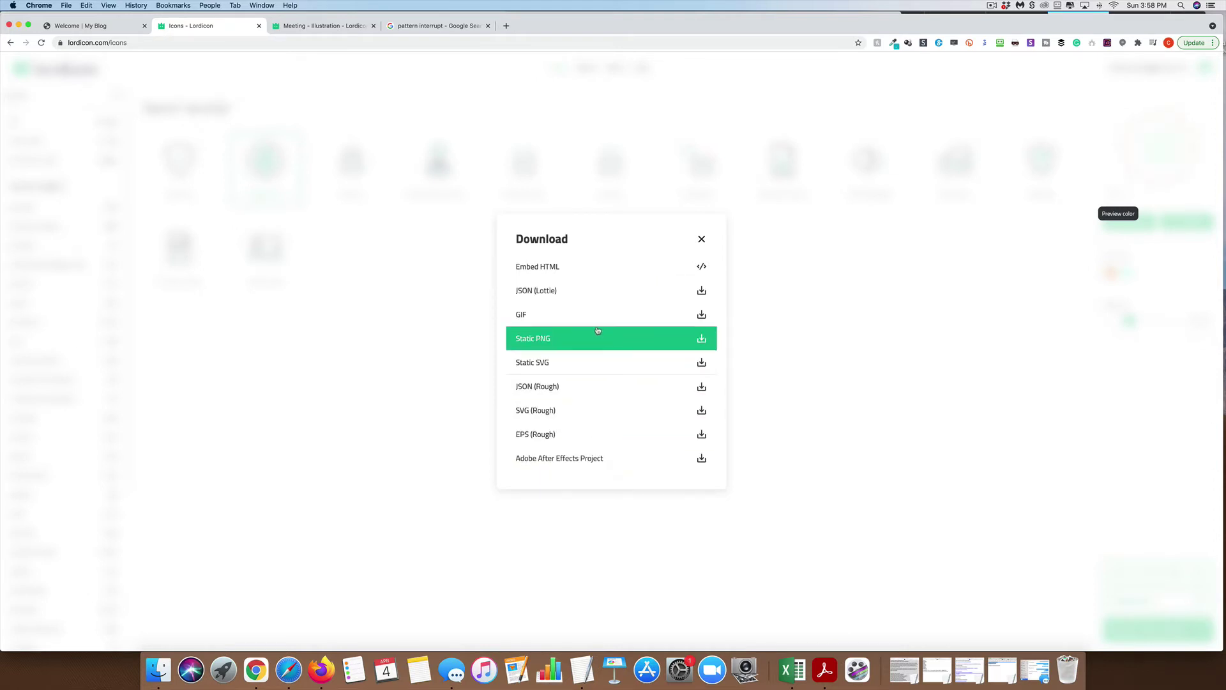
pyautogui.click(701, 316)
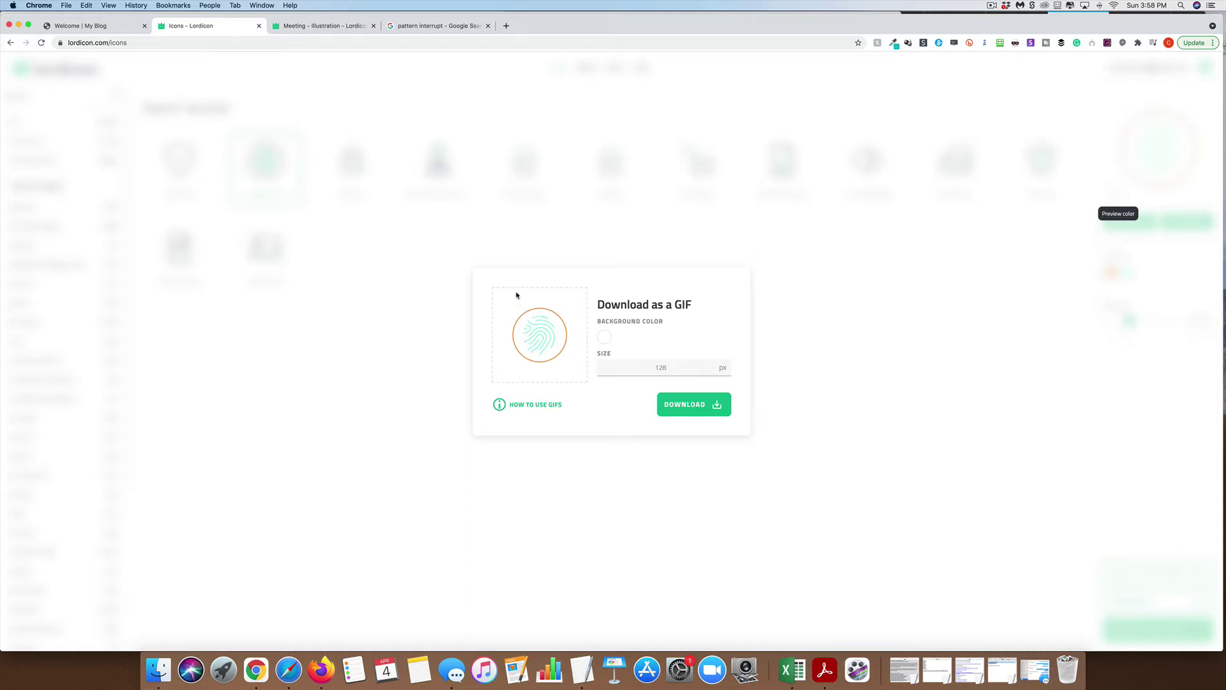
pyautogui.click(604, 338)
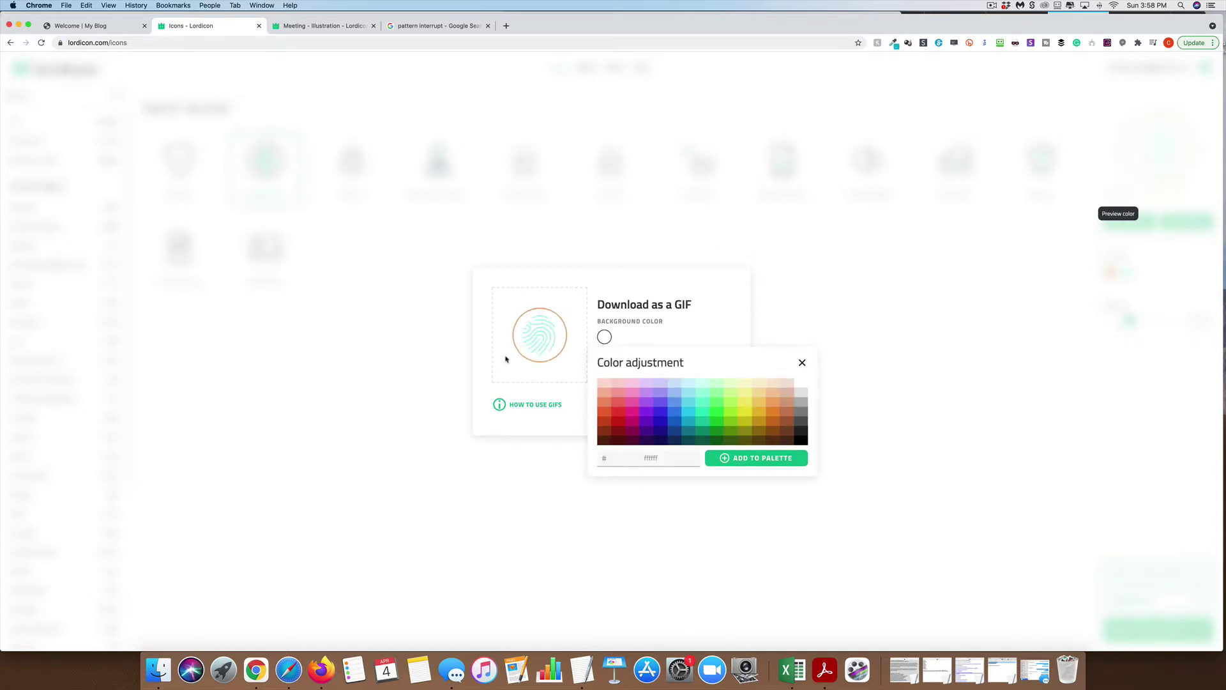
pyautogui.click(83, 25)
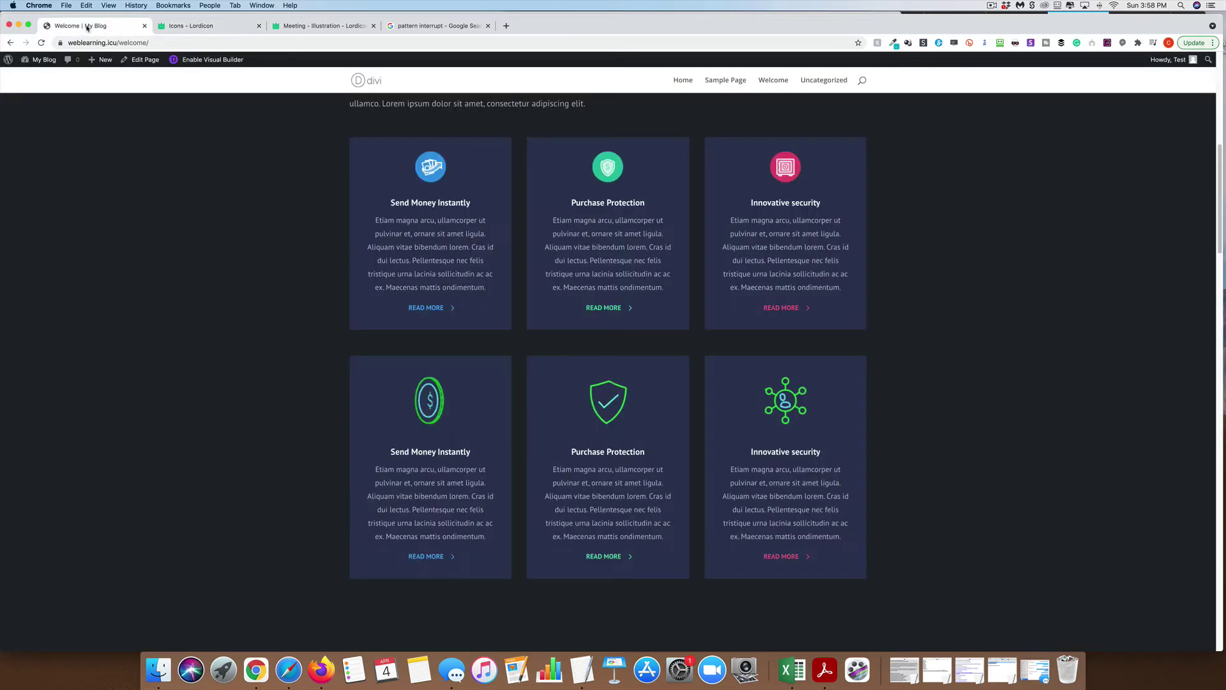
# Step: In the Divi visual editor, reveal the first card column's navy background hex code
pyautogui.click(217, 61)
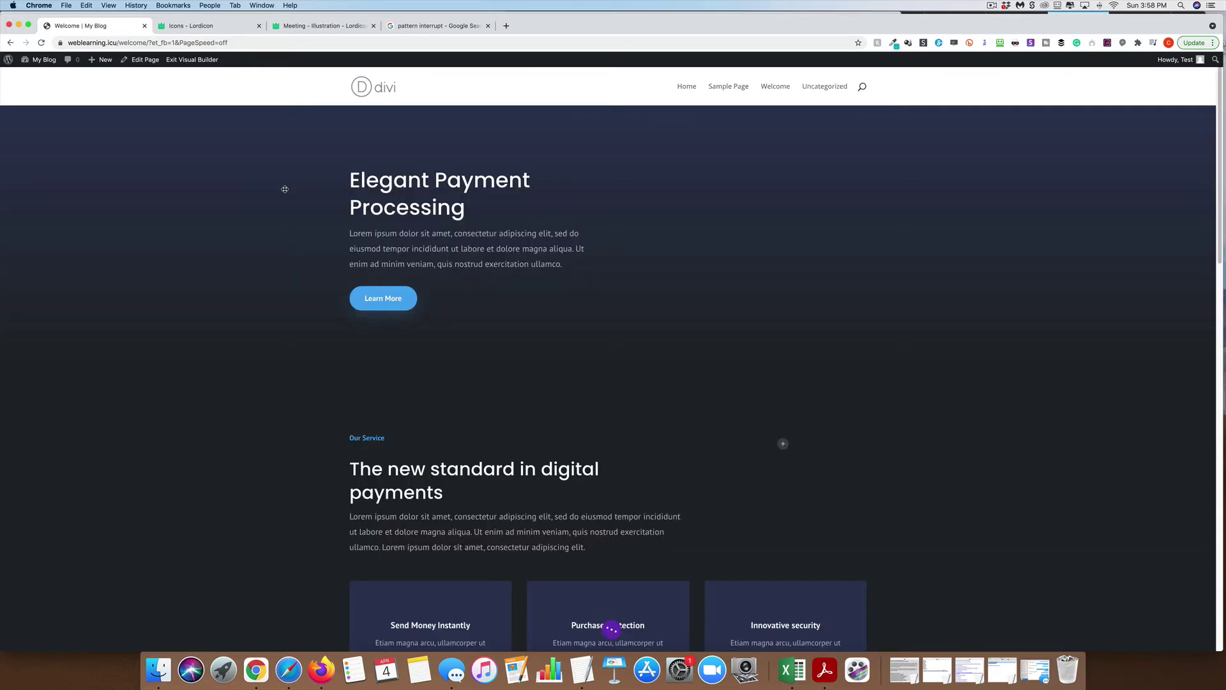
pyautogui.scroll(-5, 480, 440)
pyautogui.scroll(-3, 480, 441)
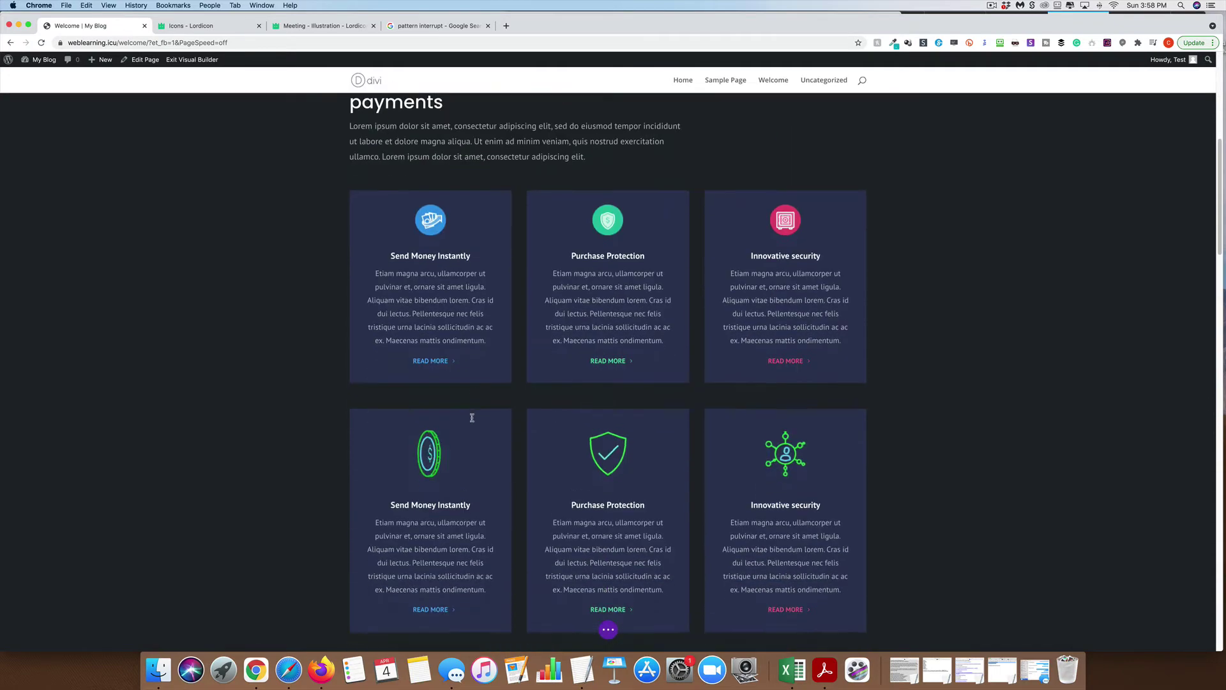
pyautogui.scroll(2, 374, 164)
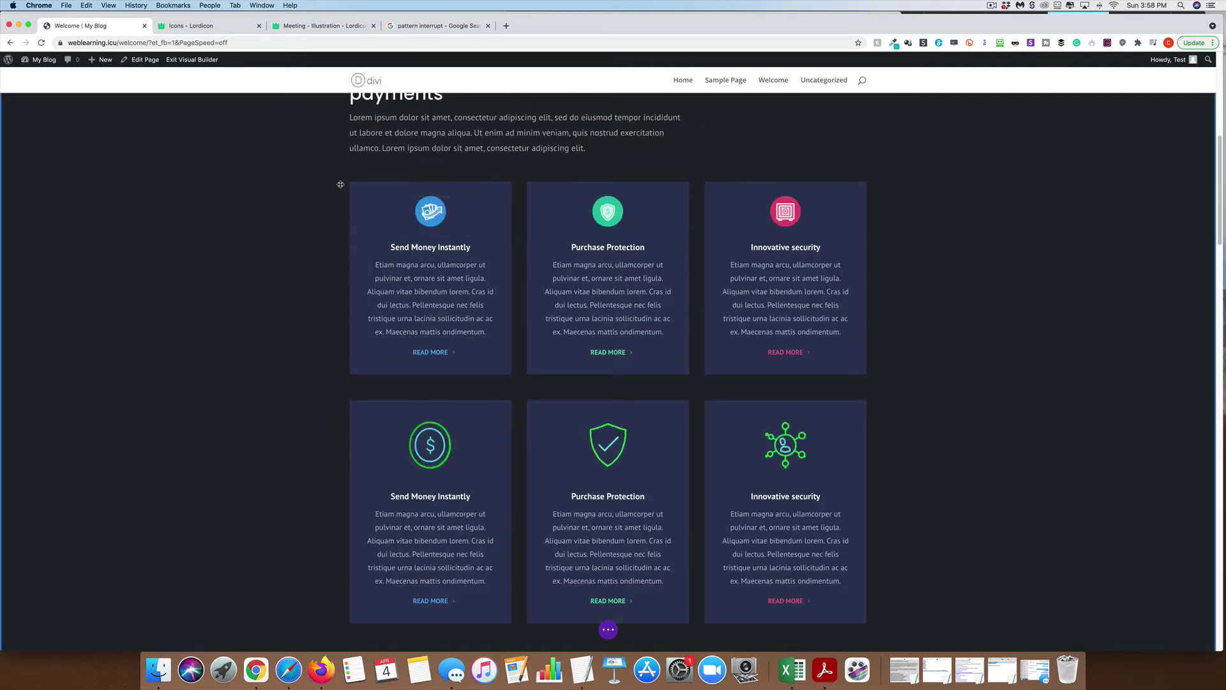
pyautogui.scroll(1, 340, 185)
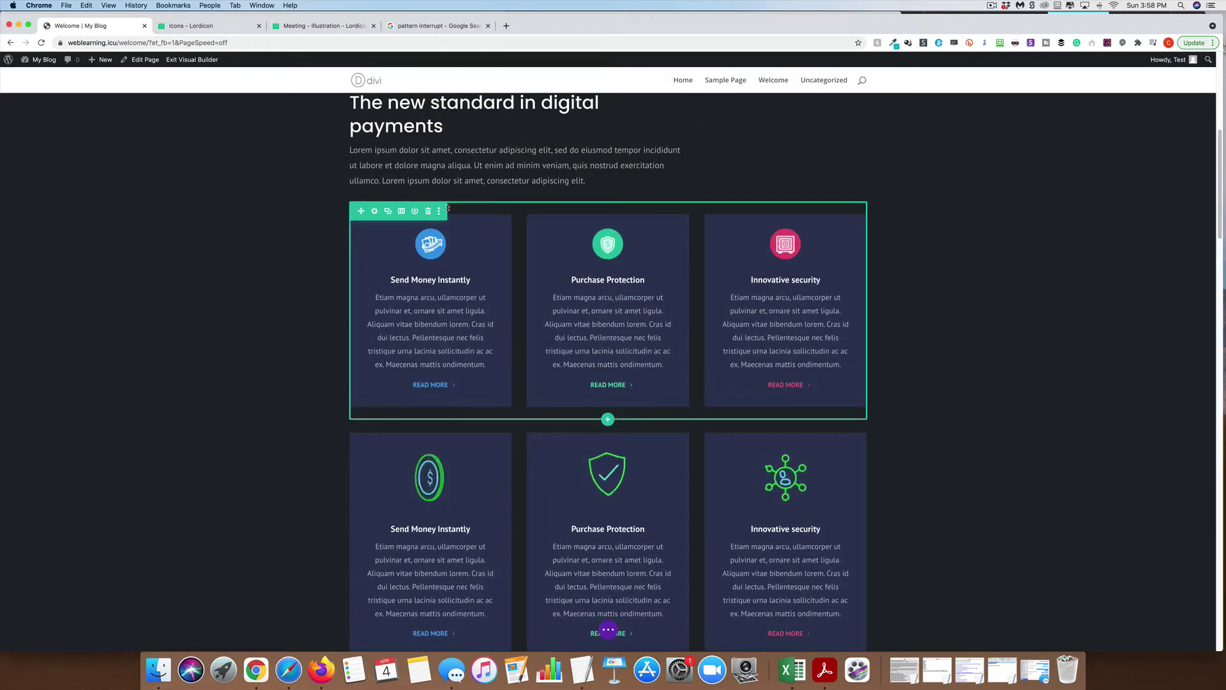
pyautogui.click(374, 211)
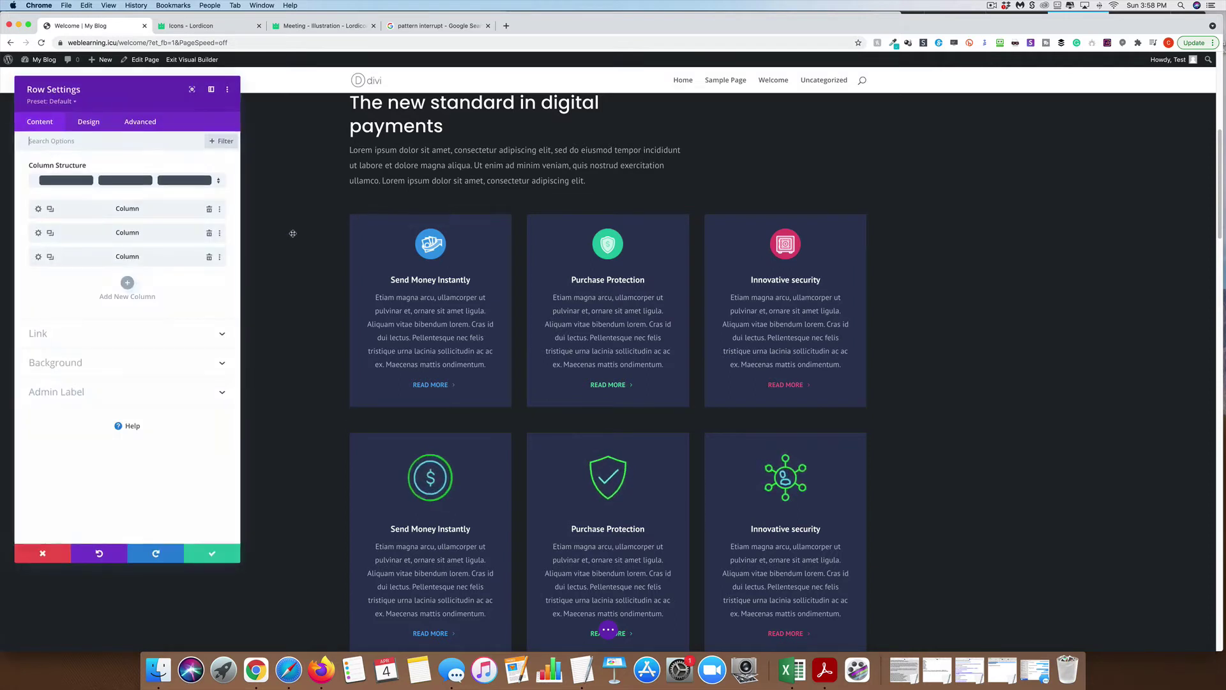
pyautogui.click(37, 209)
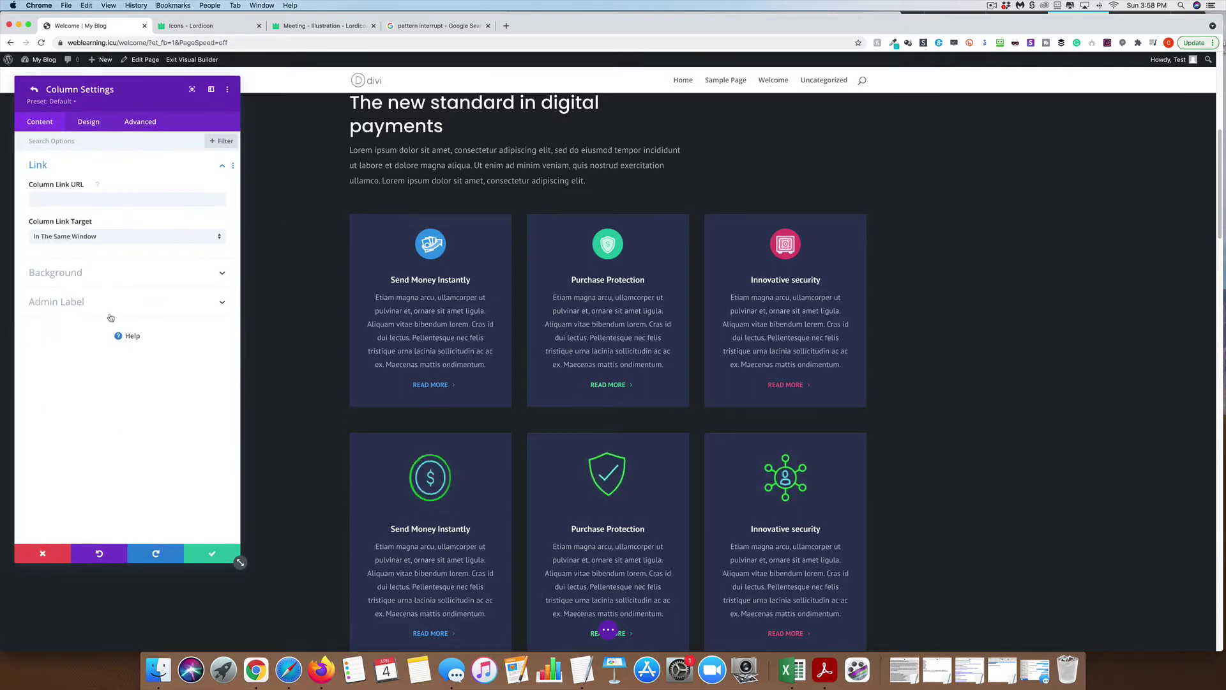
pyautogui.click(189, 274)
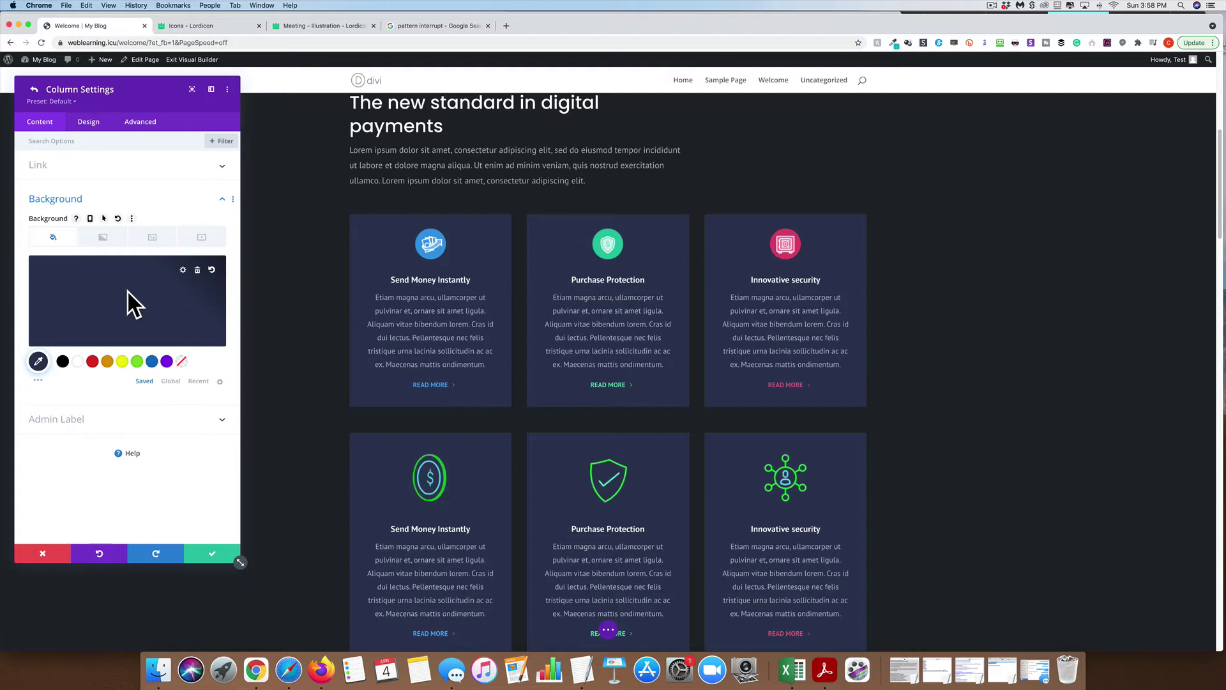
pyautogui.click(184, 272)
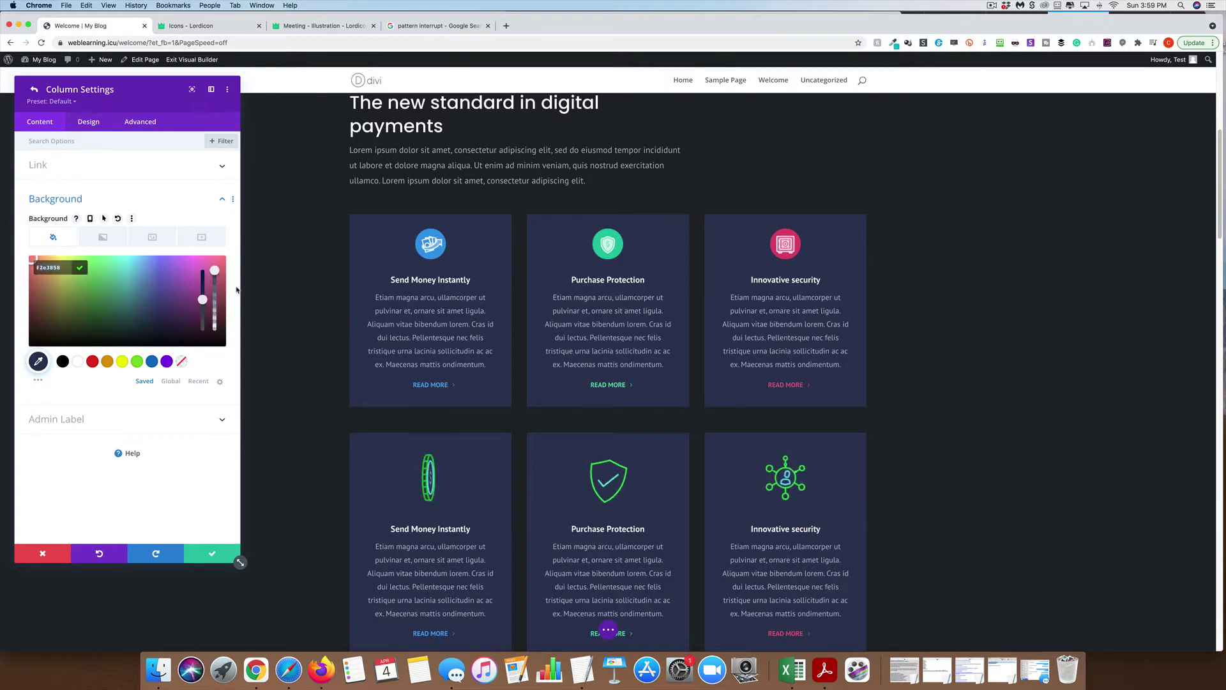
# Step: Paste 2e3858 as the fingerprint GIF's background colour and download the GIF
pyautogui.click(191, 25)
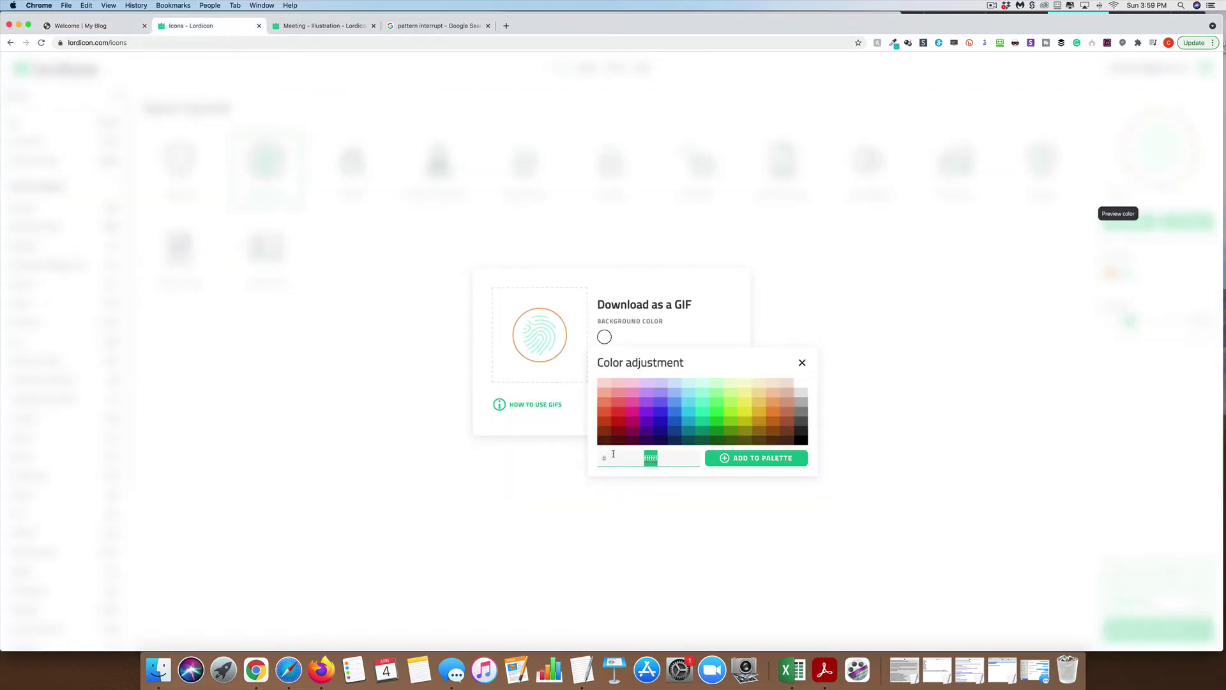
pyautogui.write('2e3858')
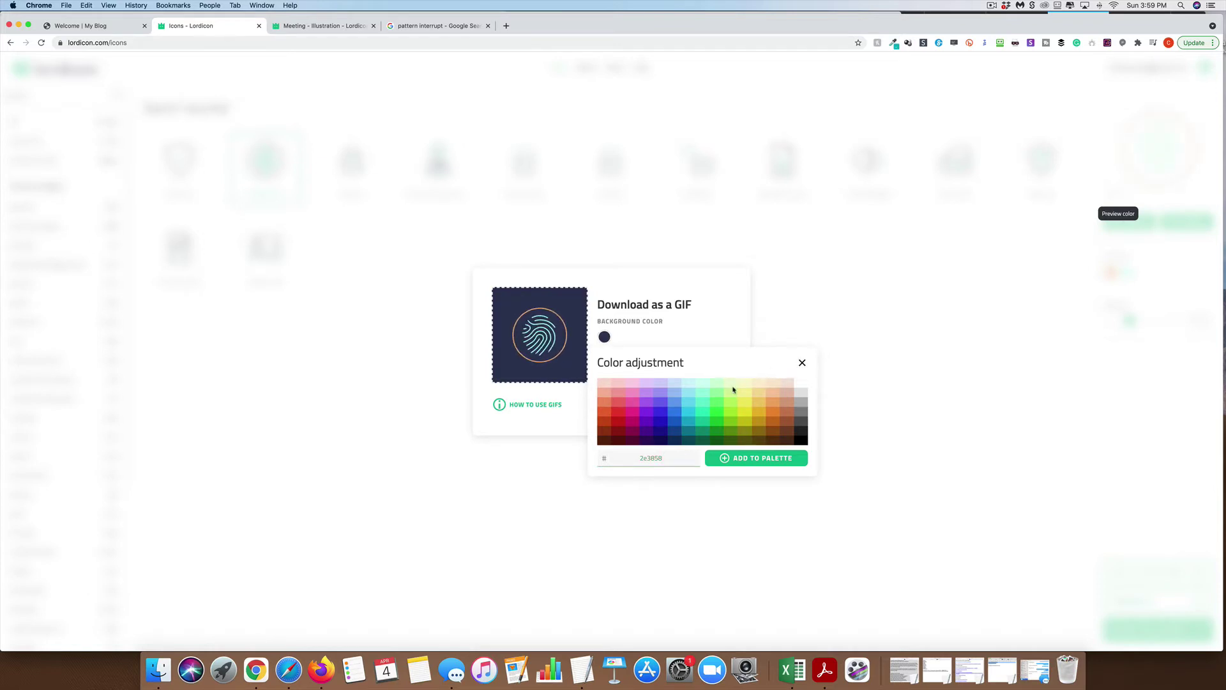
pyautogui.click(802, 362)
pyautogui.click(703, 407)
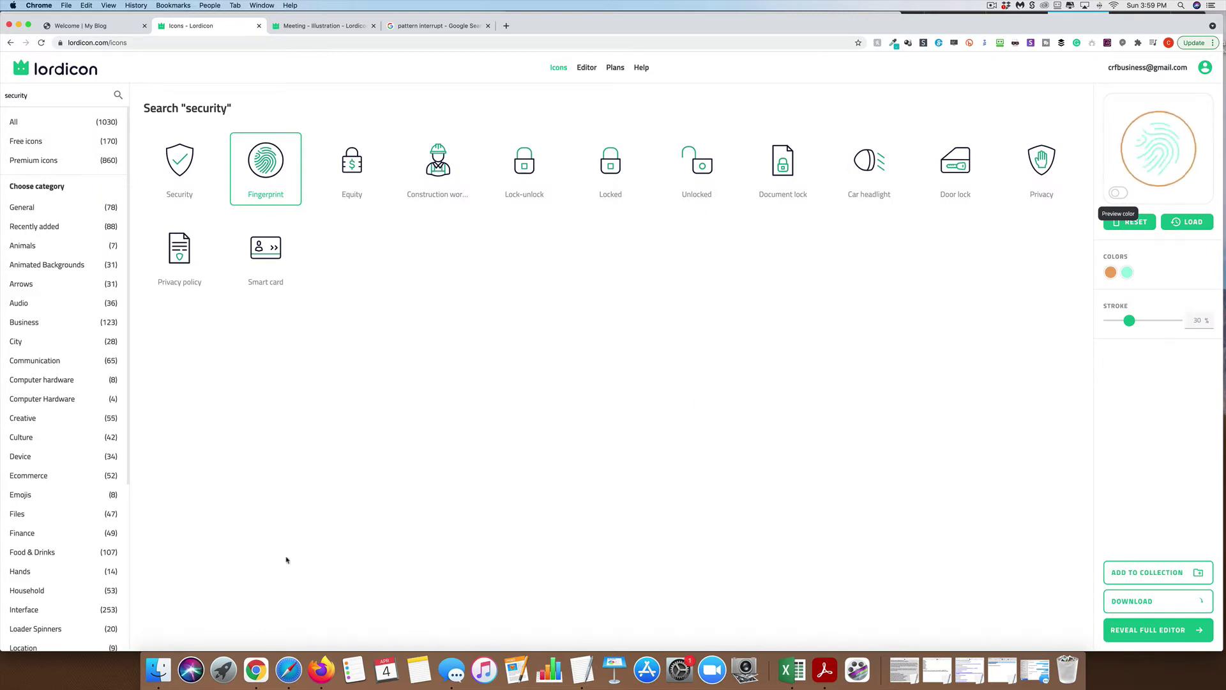
# Step: Back in Divi, close the column and row settings
pyautogui.click(91, 26)
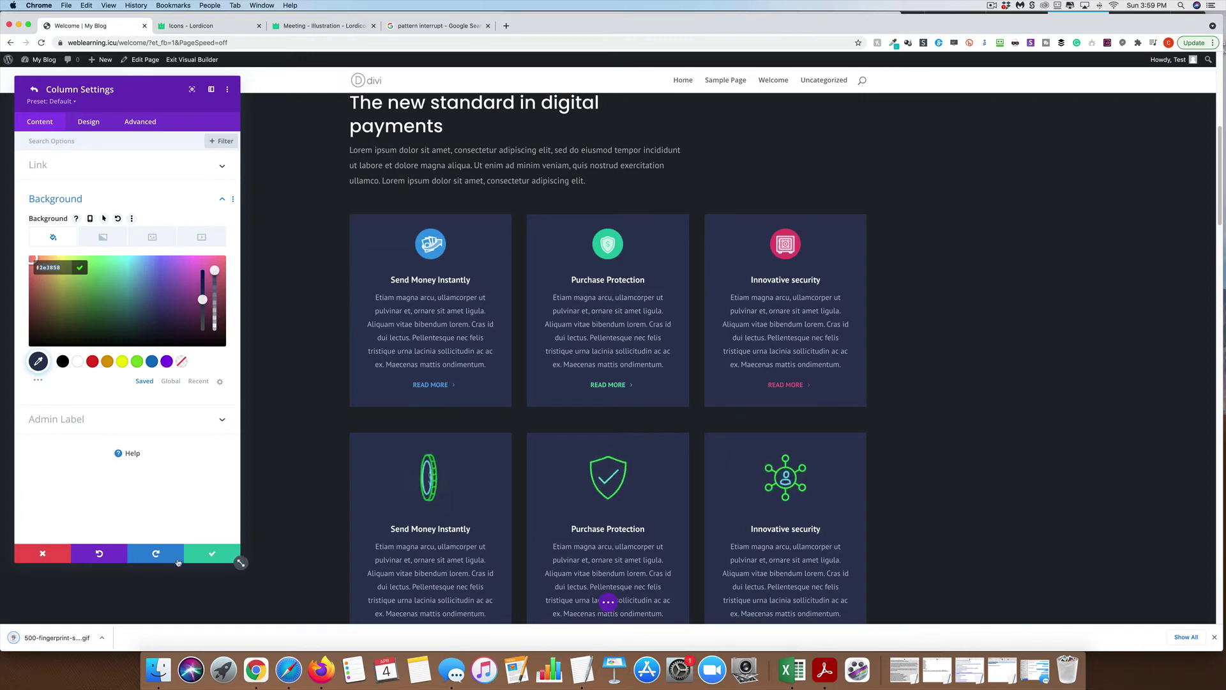
pyautogui.click(201, 556)
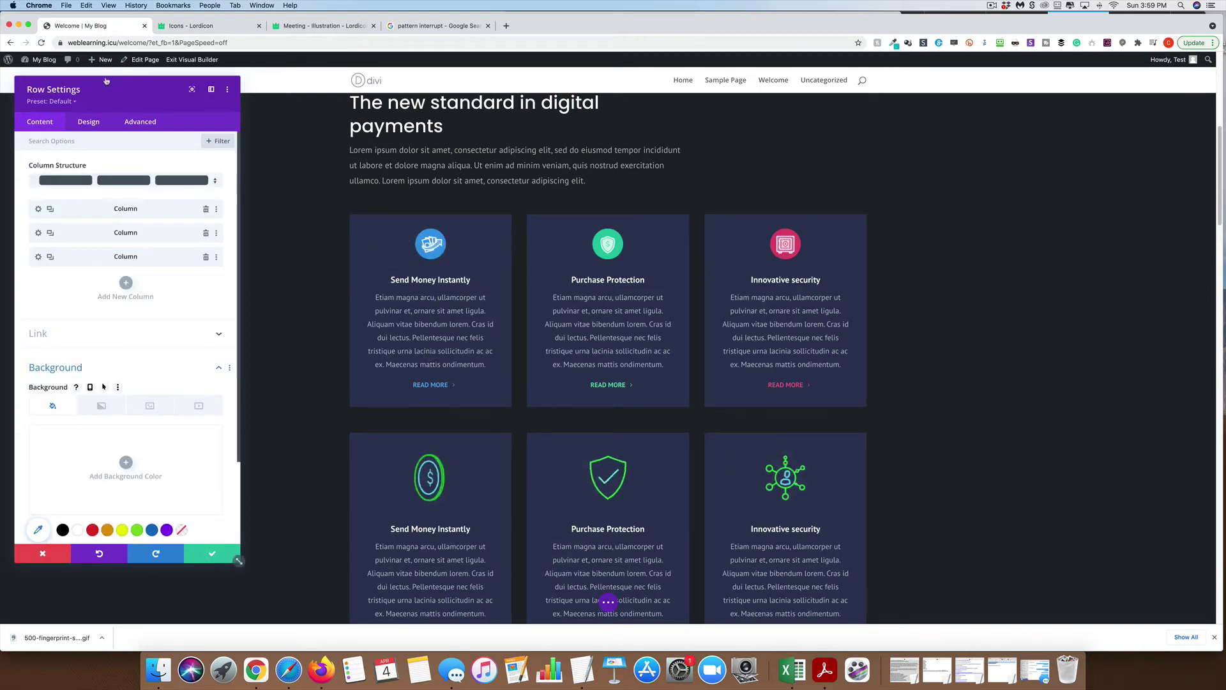
pyautogui.press('Escape')
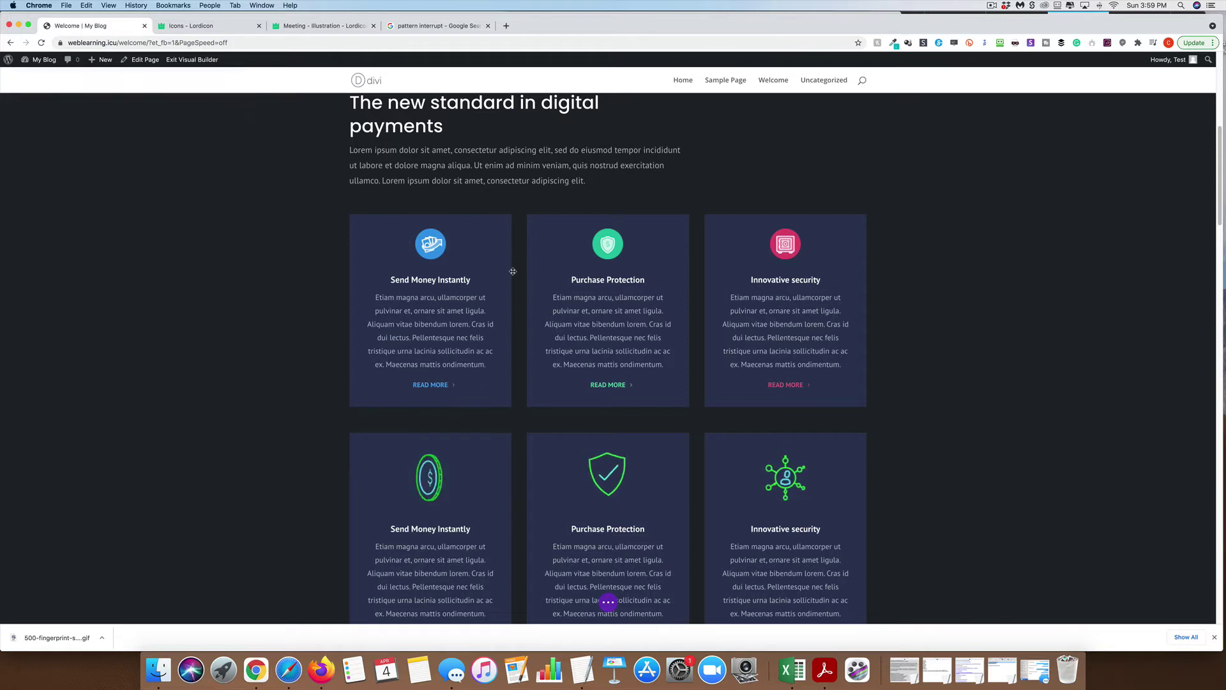
# Step: Upload the fingerprint GIF from Downloads as the first blurb's image and save the blurb
pyautogui.moveTo(397, 248)
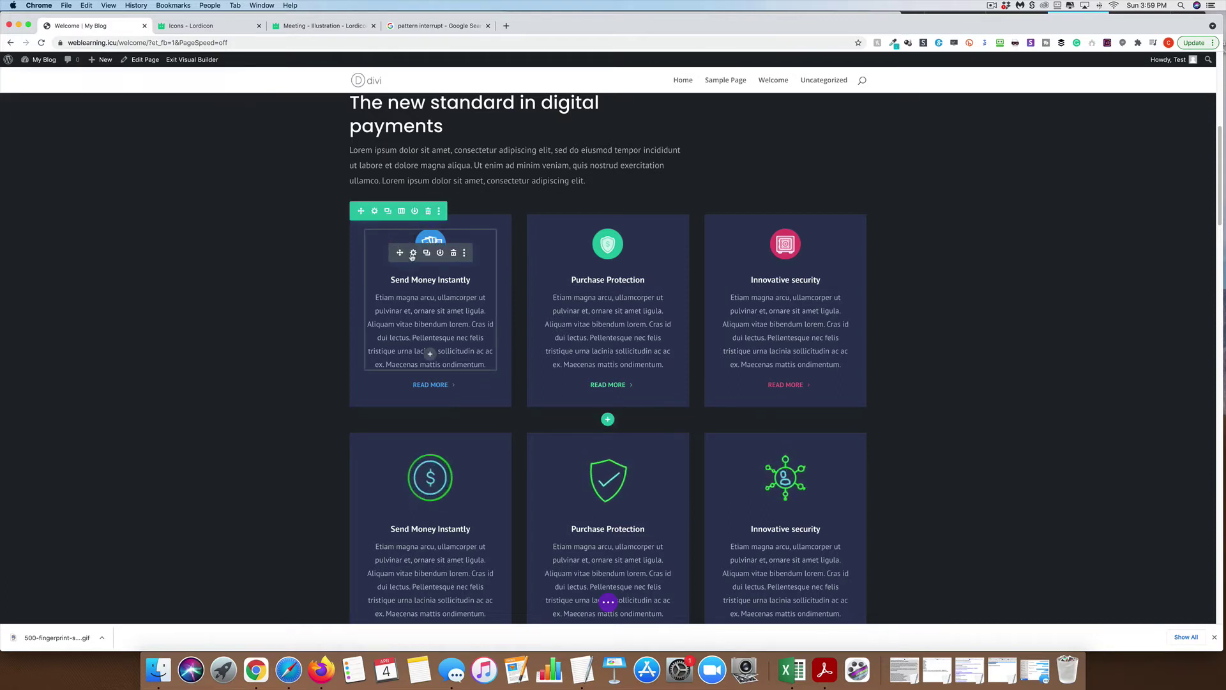
pyautogui.click(412, 253)
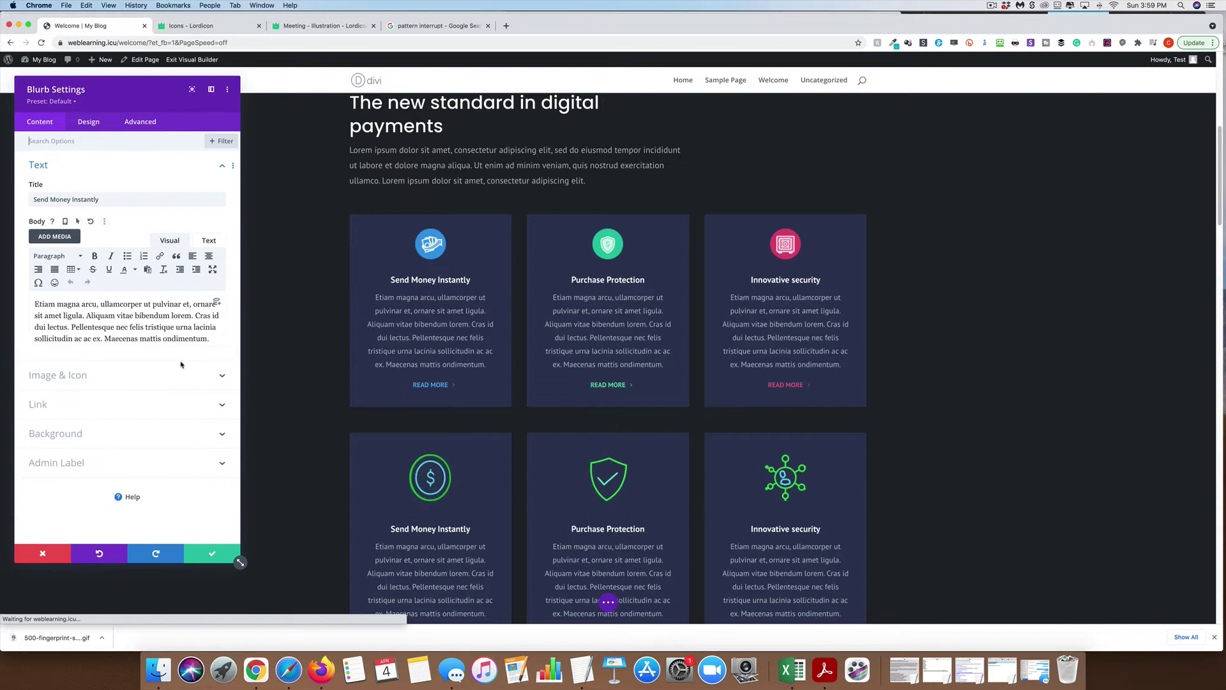
pyautogui.click(214, 382)
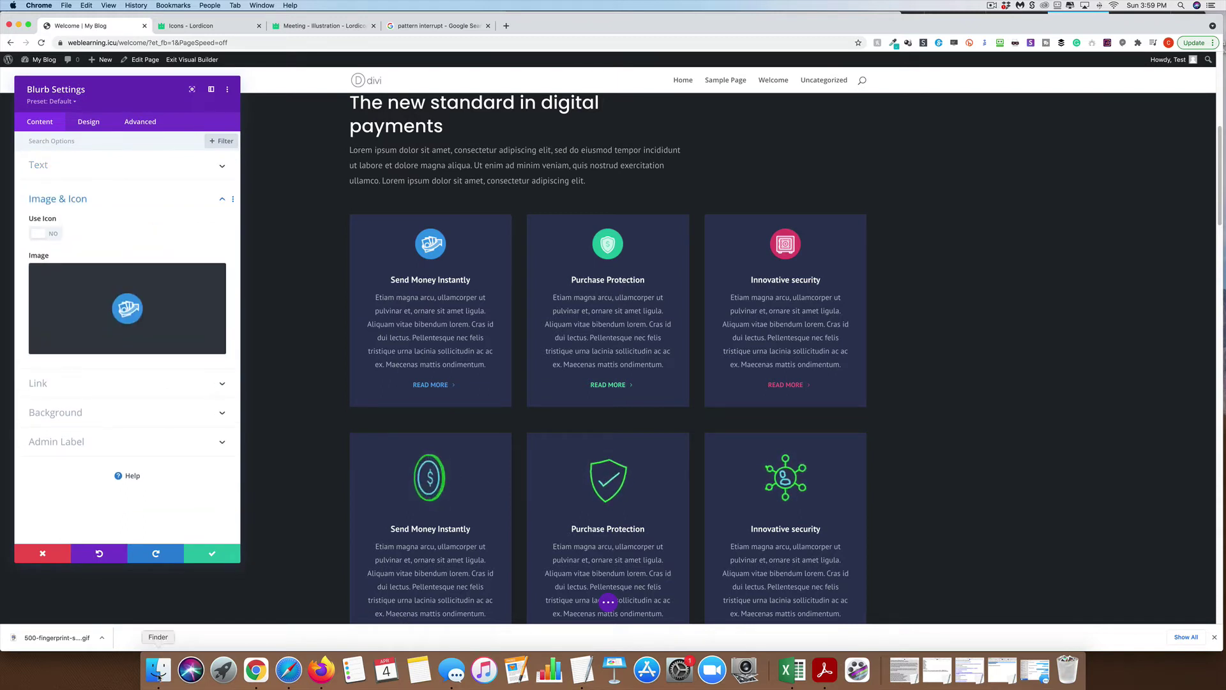
pyautogui.click(133, 317)
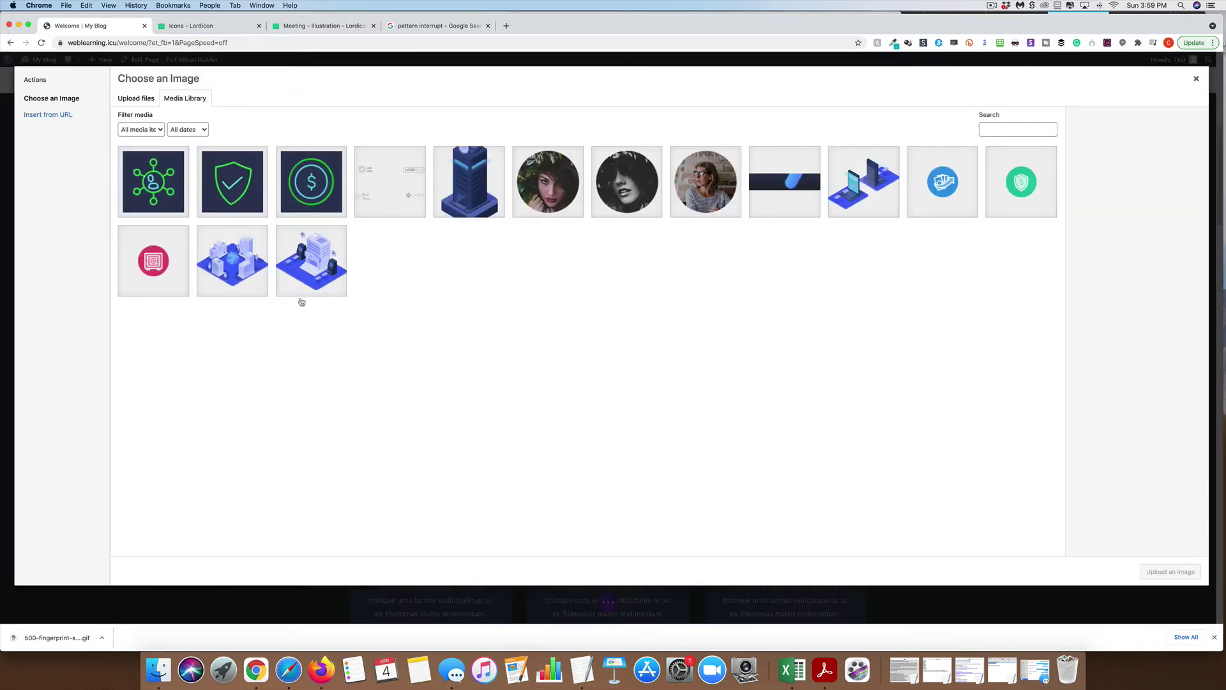
pyautogui.click(162, 668)
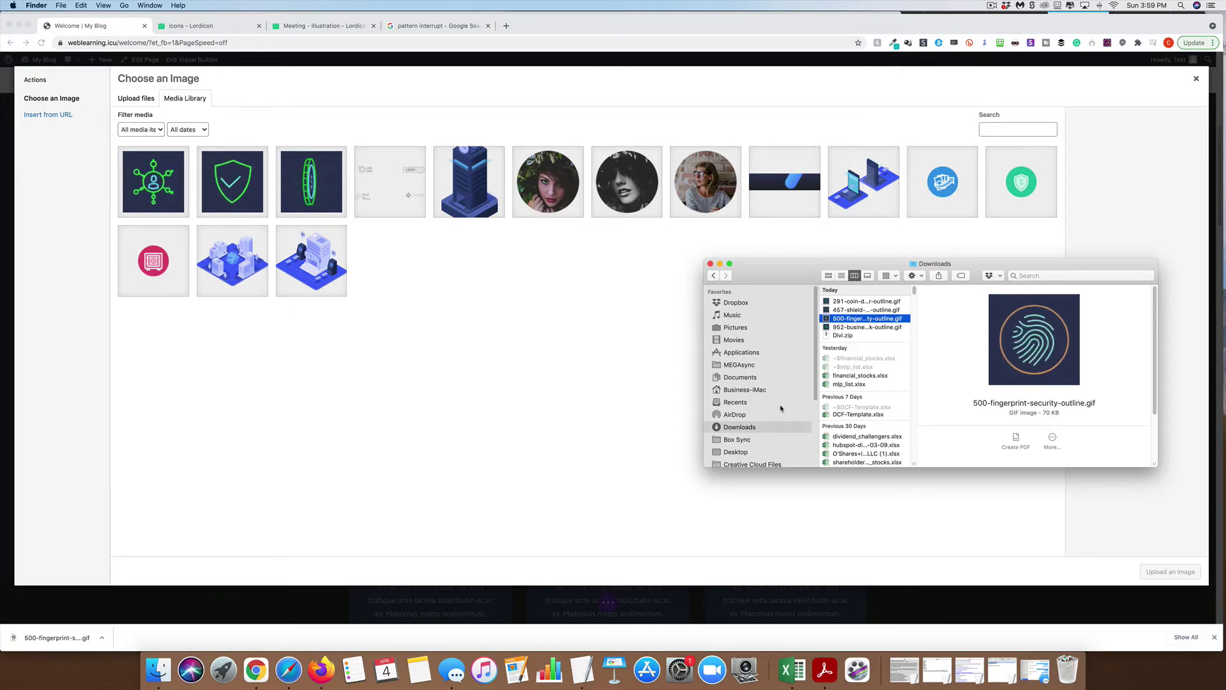
pyautogui.moveTo(866, 316); pyautogui.dragTo(509, 288)
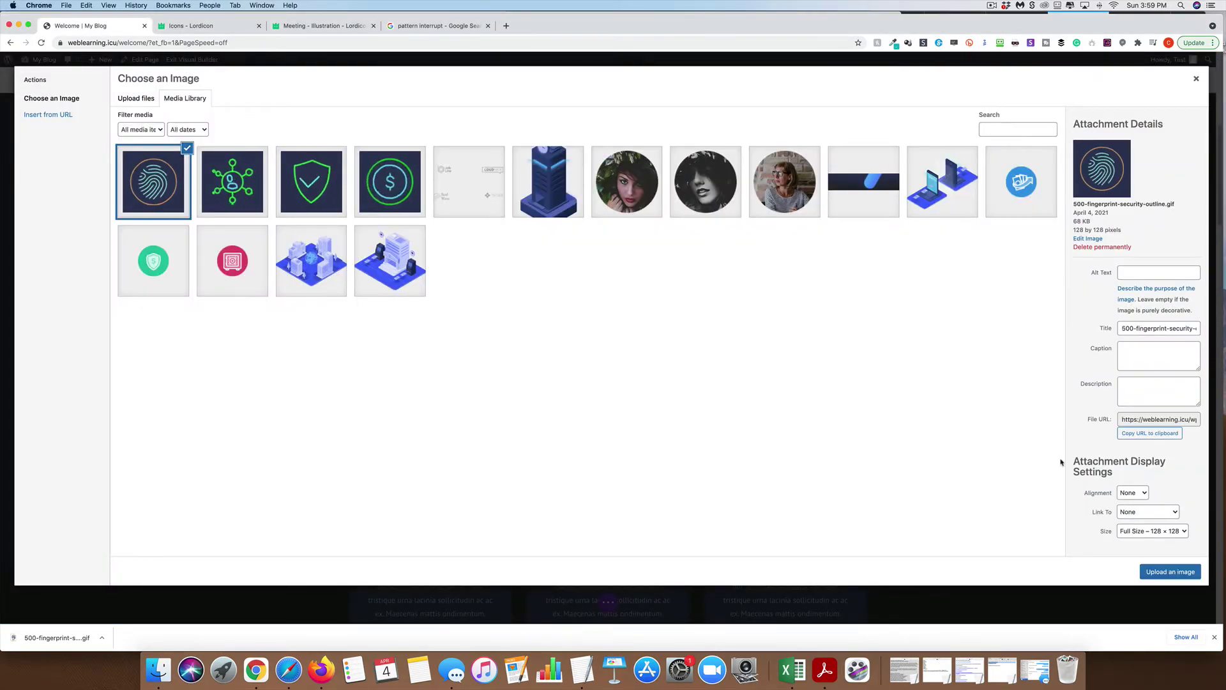
pyautogui.click(1175, 568)
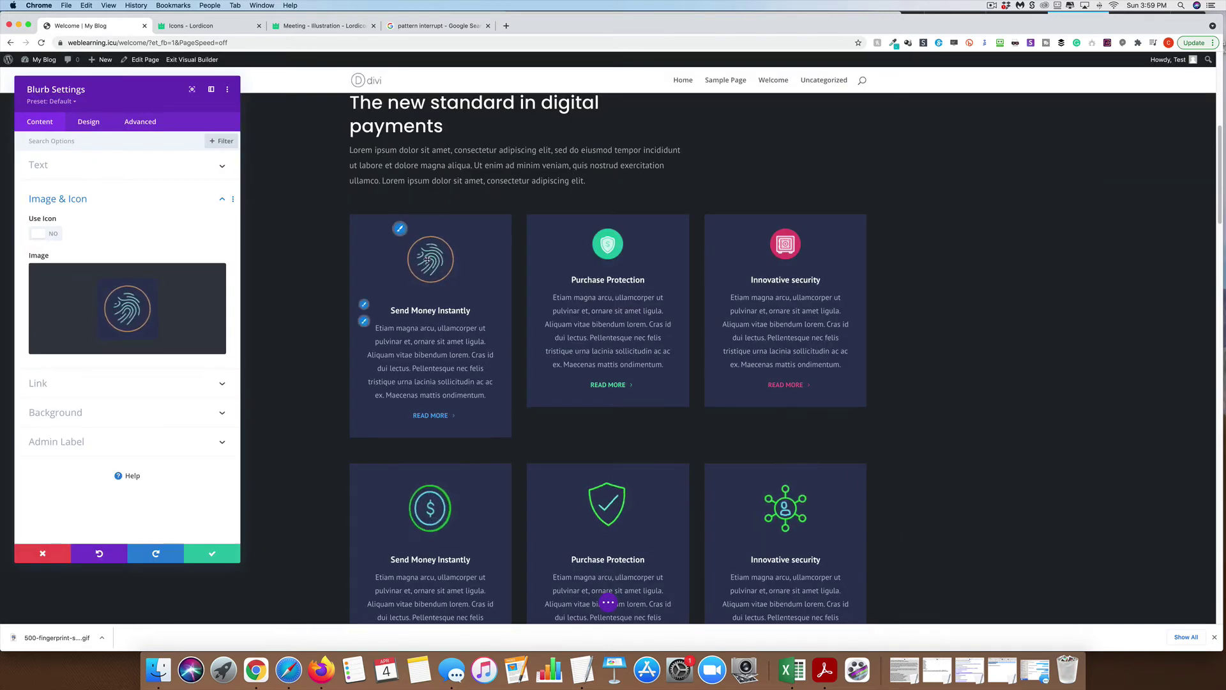
pyautogui.click(208, 555)
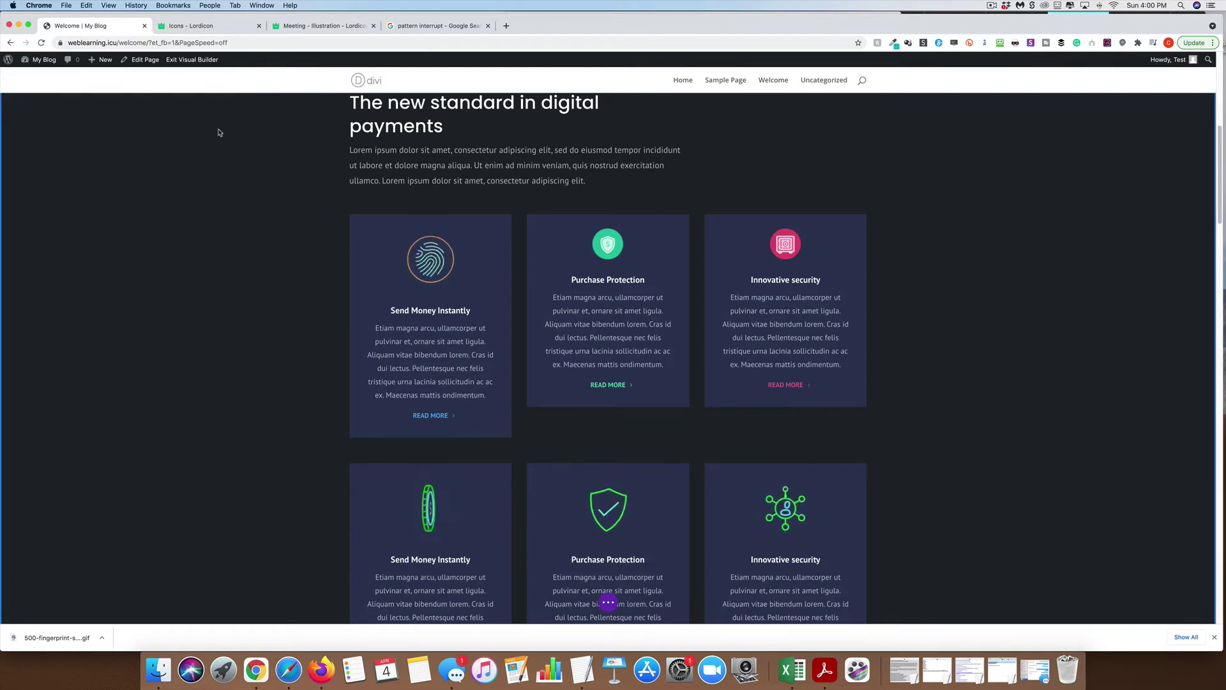
# Step: Search Lordicon for 'money', select Dollar bag, and recolour it orange with a light aqua accent
pyautogui.click(198, 27)
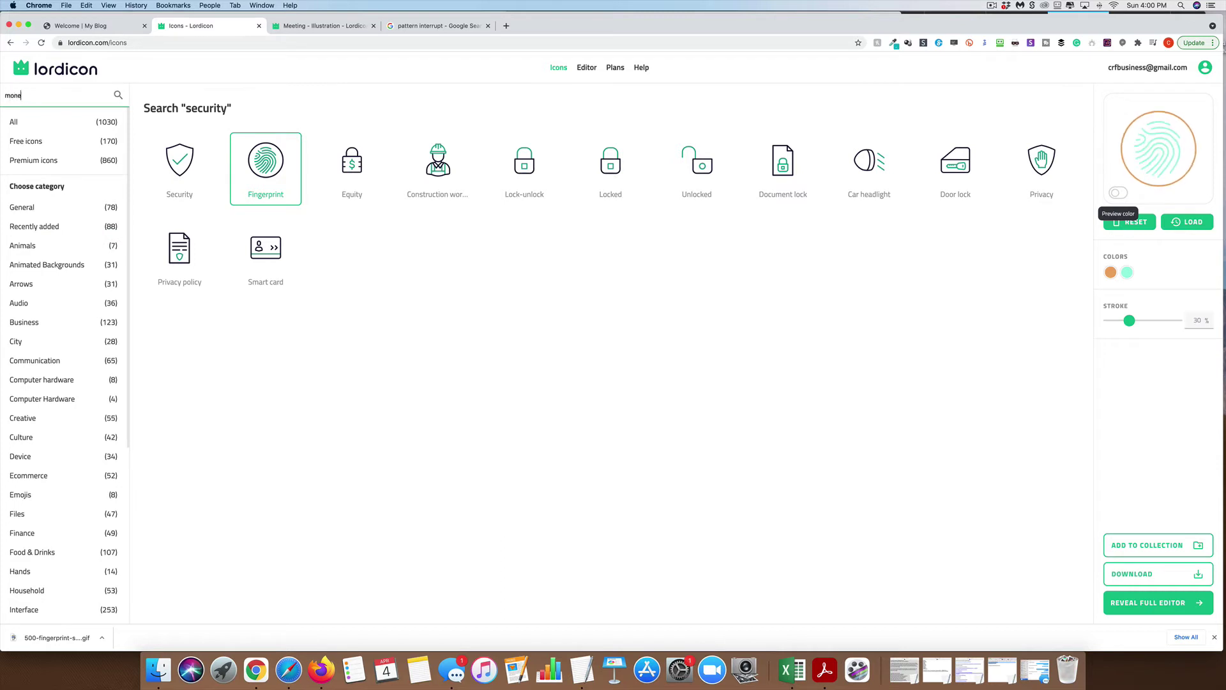
pyautogui.press('Return')
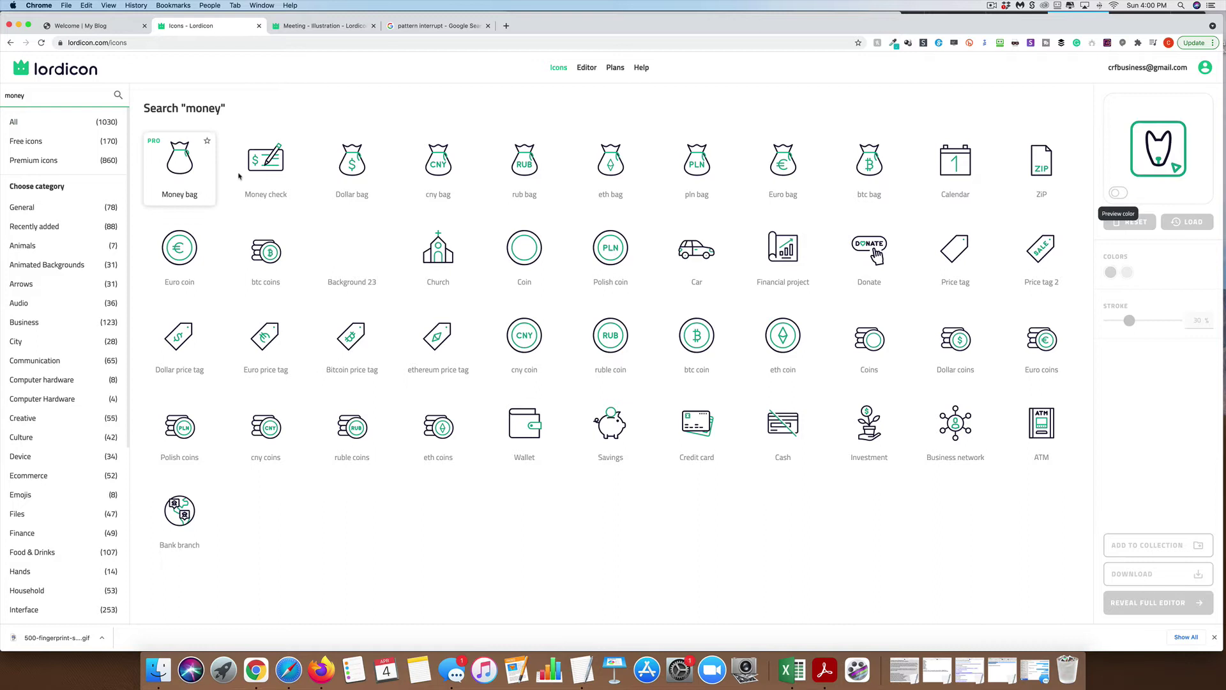
pyautogui.click(349, 177)
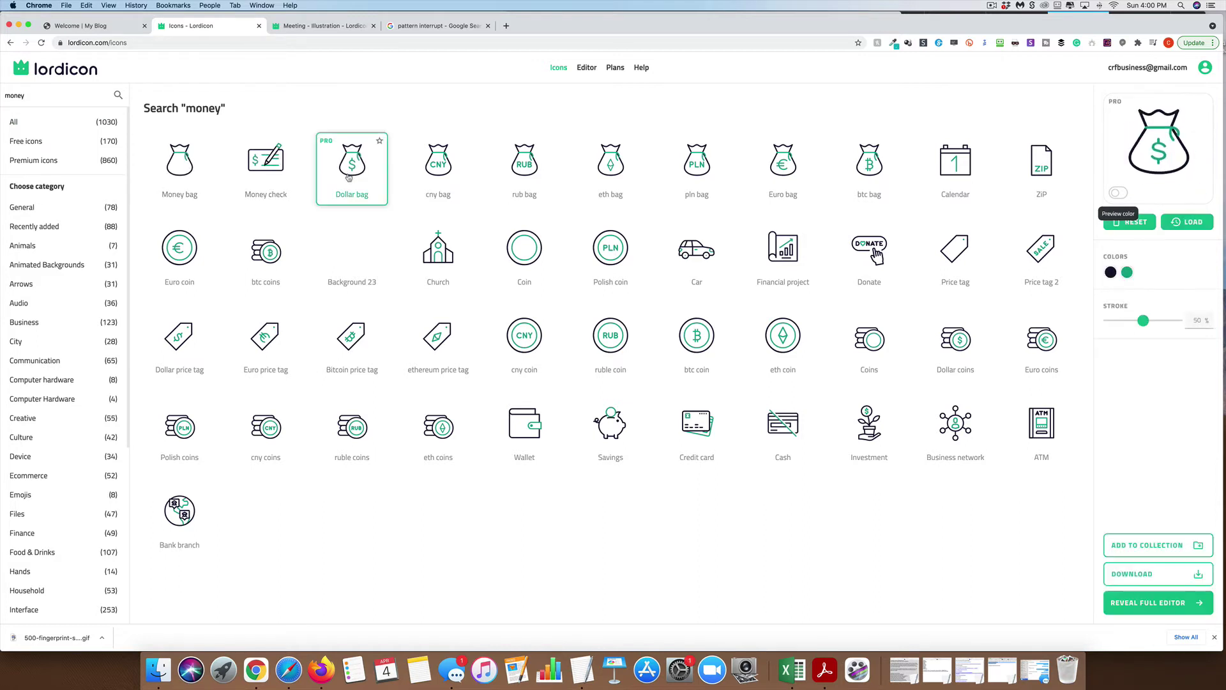
pyautogui.click(1111, 272)
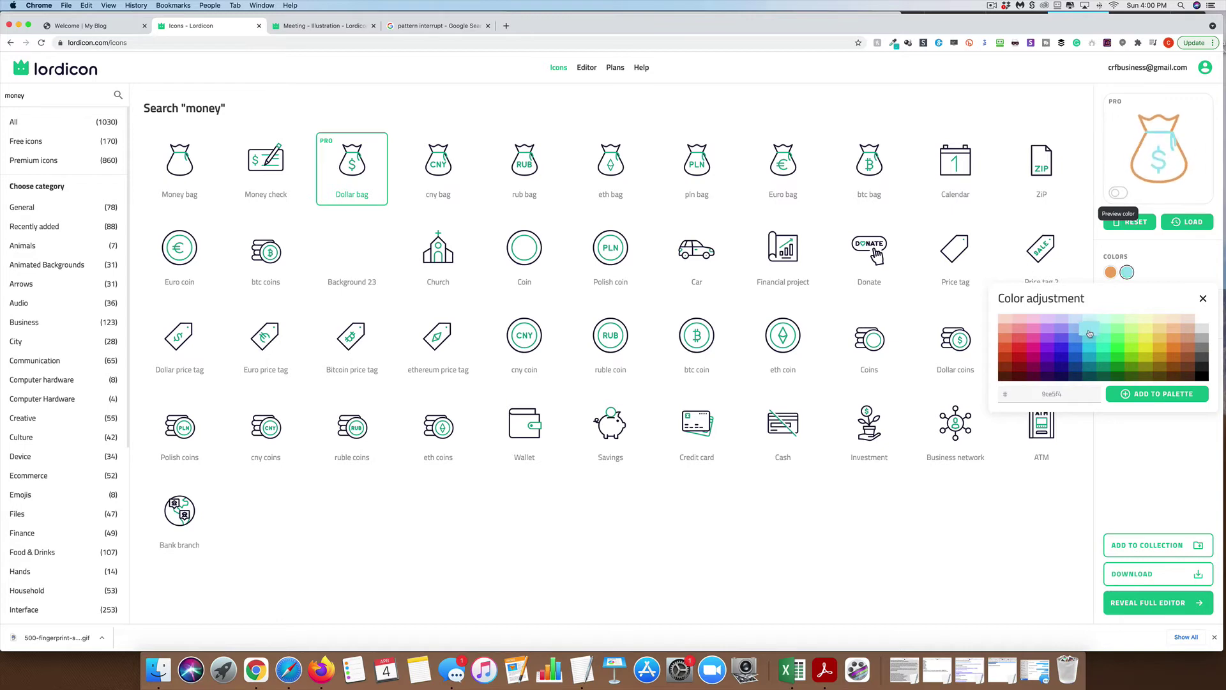
pyautogui.click(93, 26)
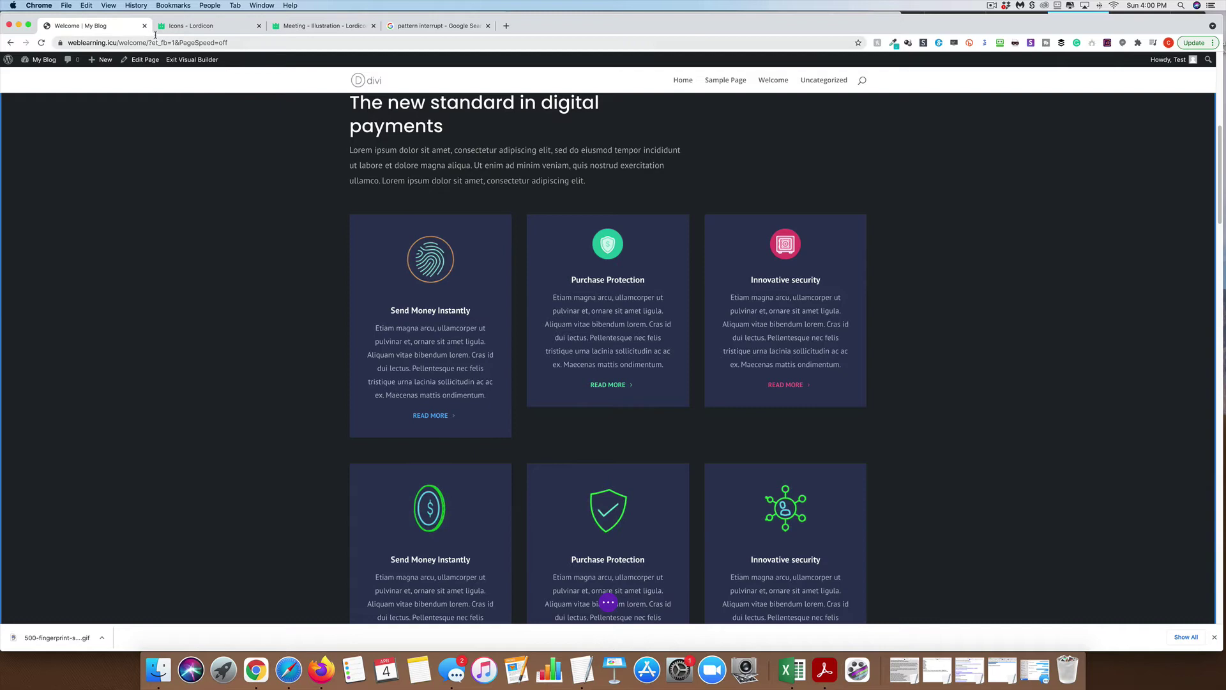
pyautogui.click(179, 28)
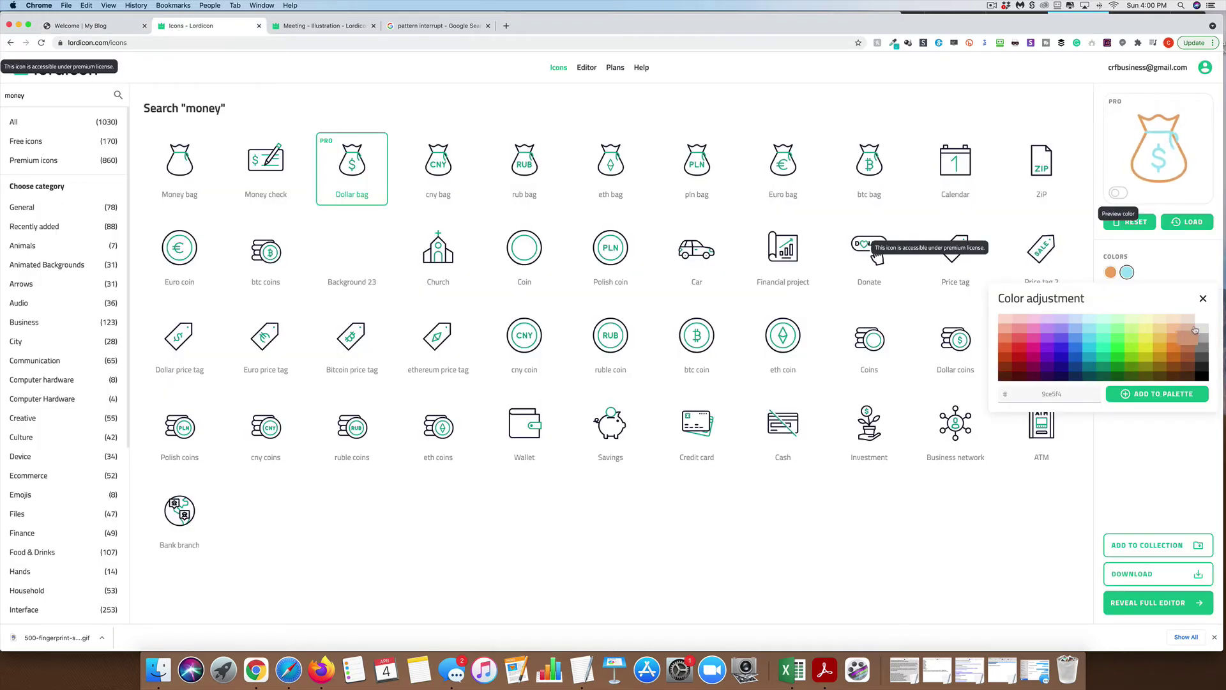
pyautogui.click(1203, 299)
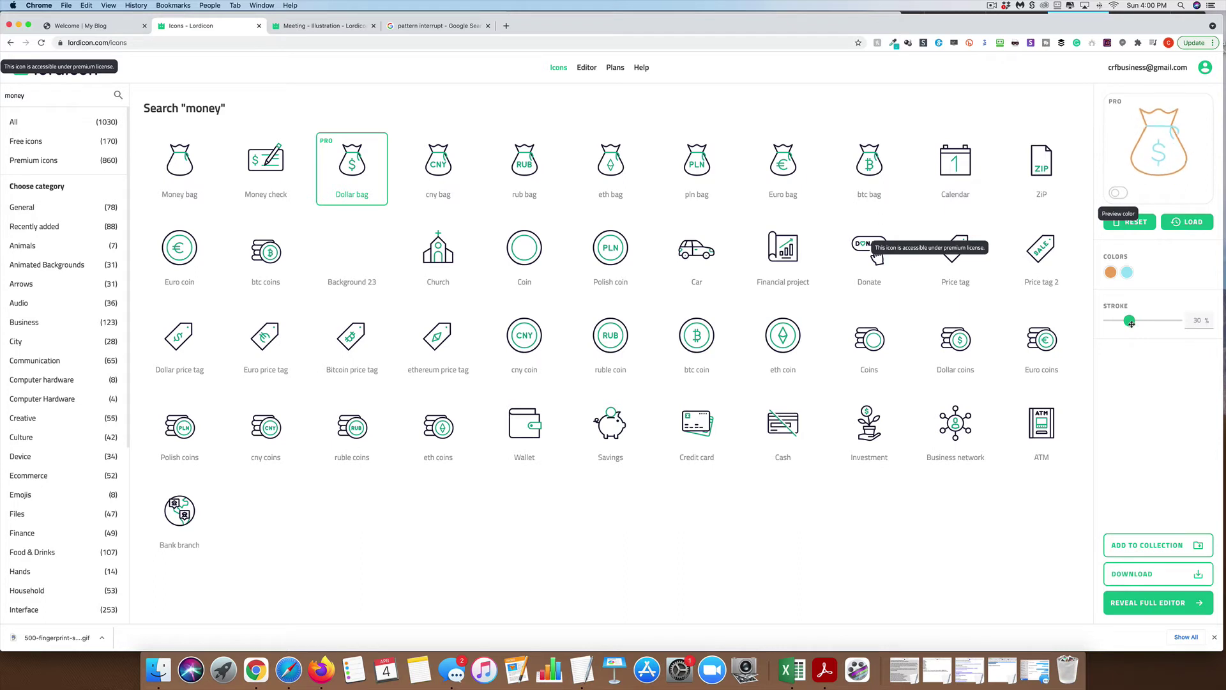
# Step: Download the Dollar bag as a GIF with a navy 2e3858 background
pyautogui.click(1165, 573)
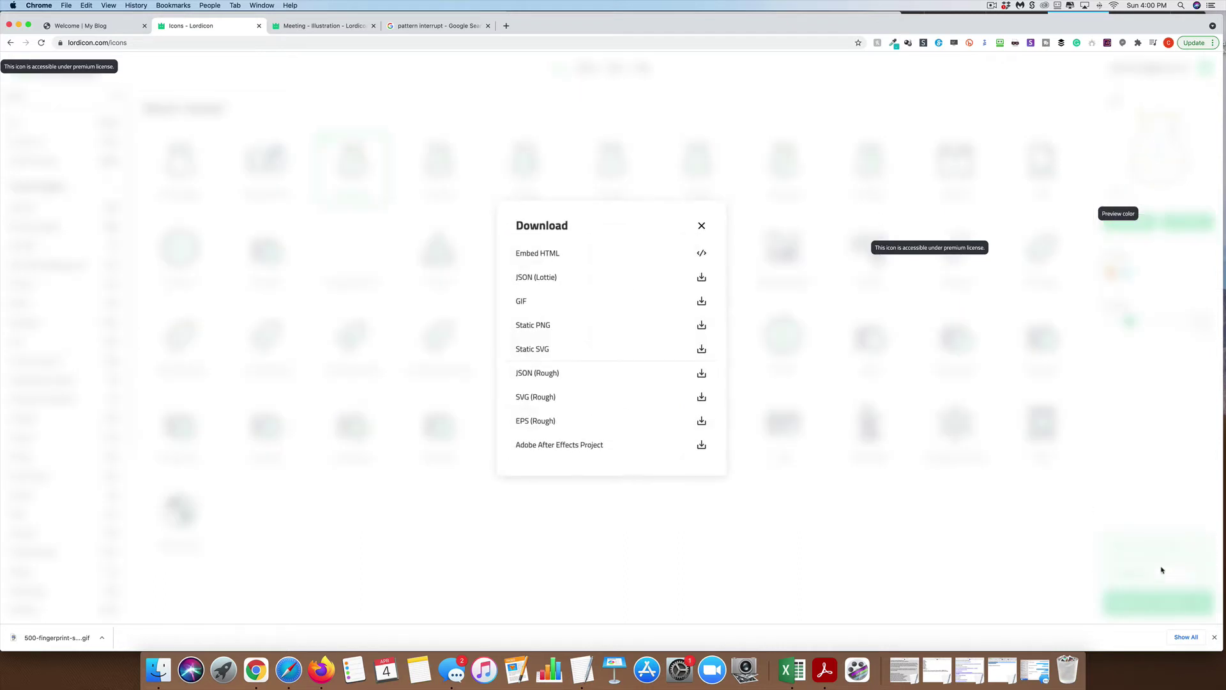
pyautogui.click(700, 302)
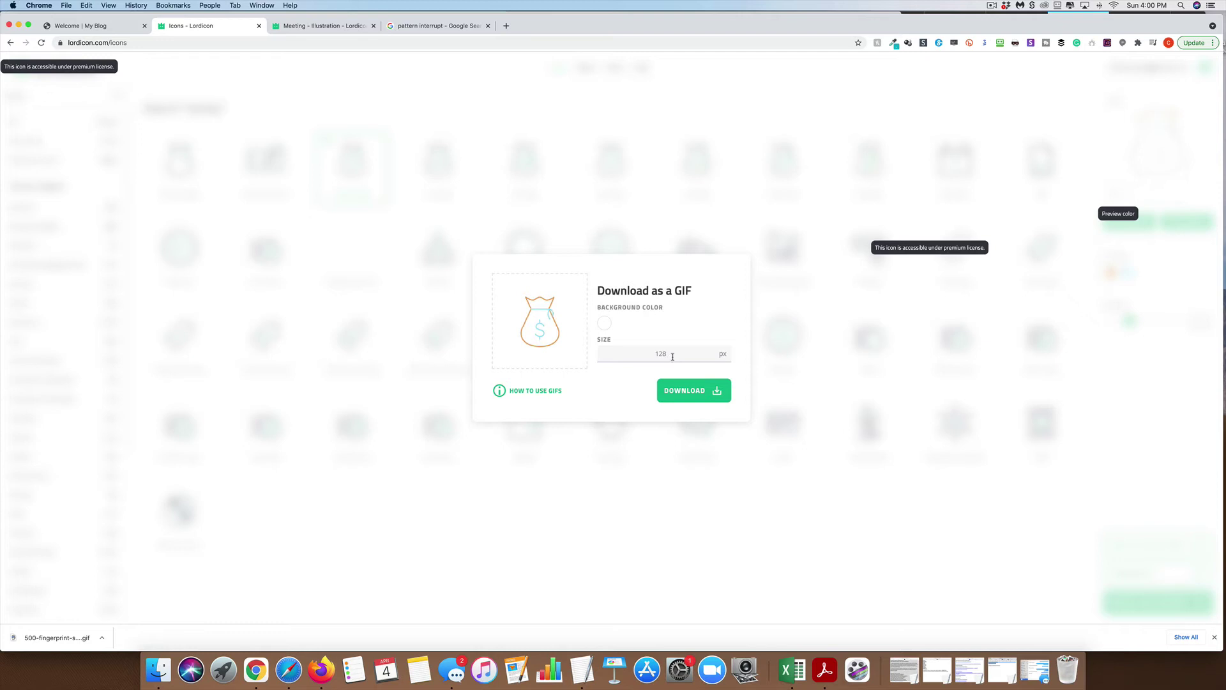
pyautogui.click(604, 323)
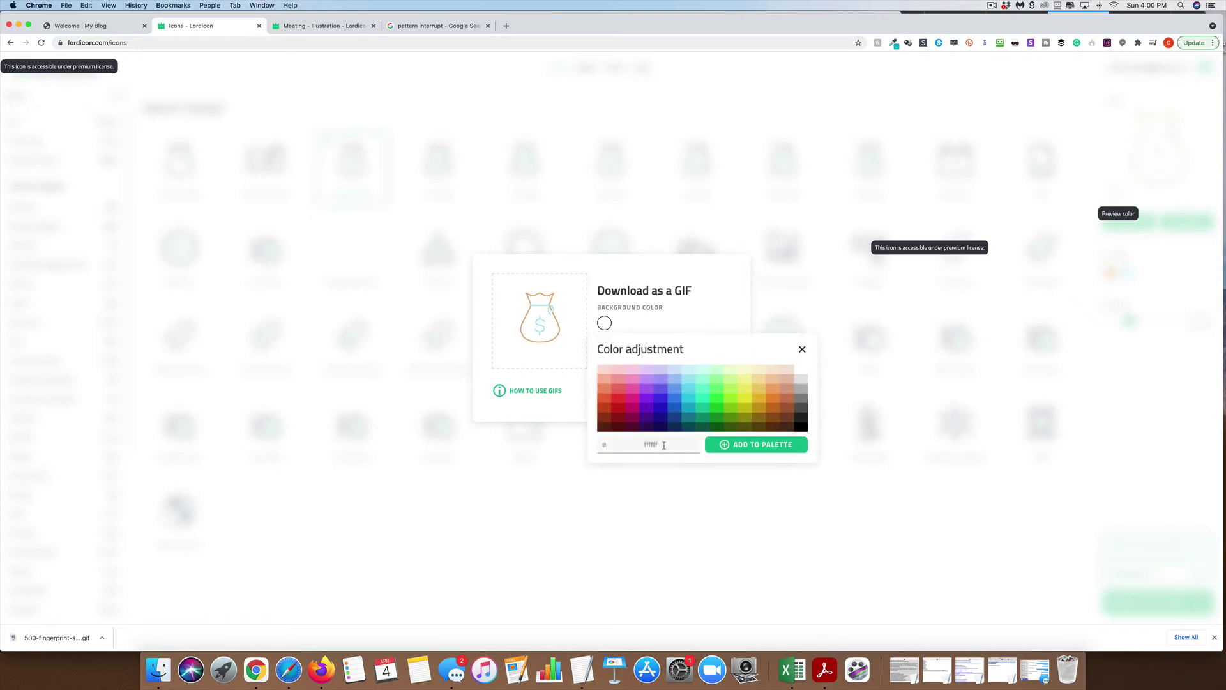
pyautogui.click(745, 445)
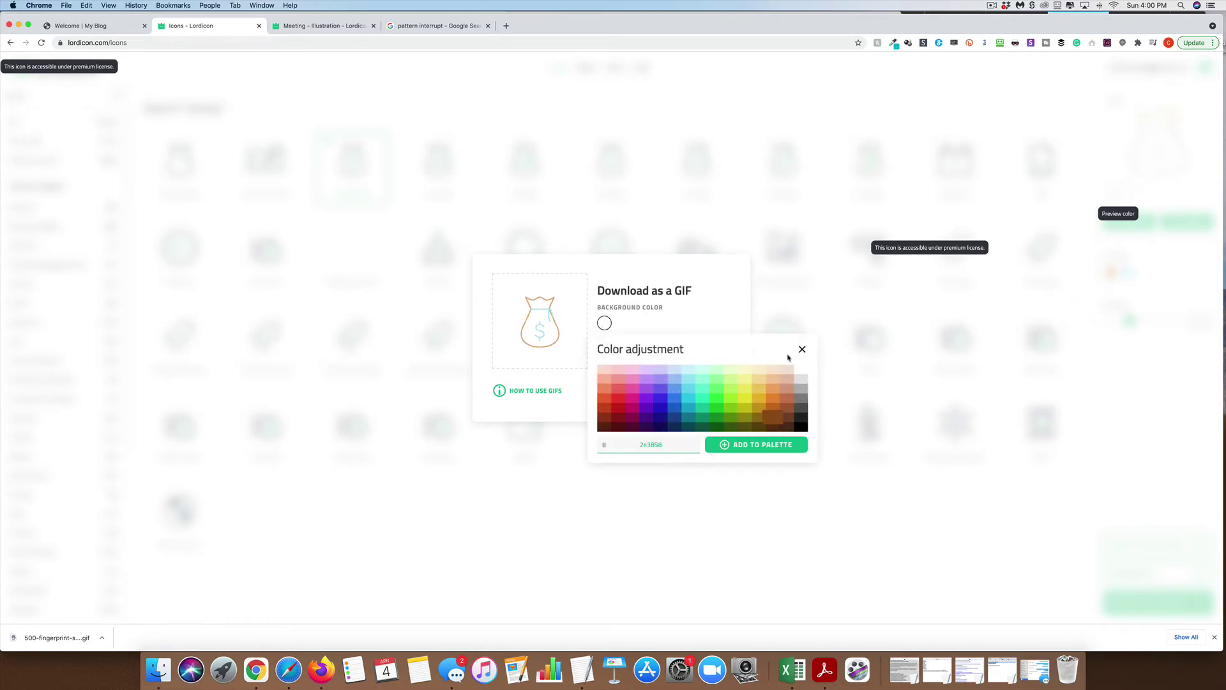
pyautogui.click(801, 350)
pyautogui.click(700, 392)
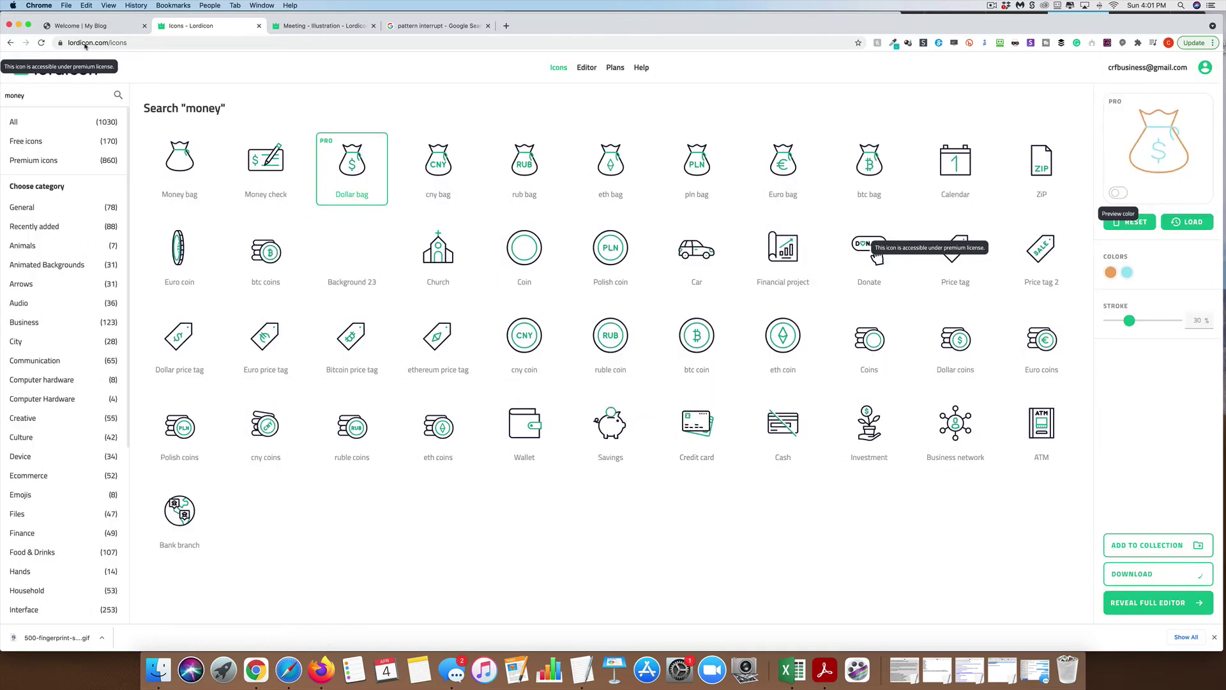
# Step: Set the fingerprint GIF as the Purchase Protection blurb's image and save it
pyautogui.click(93, 25)
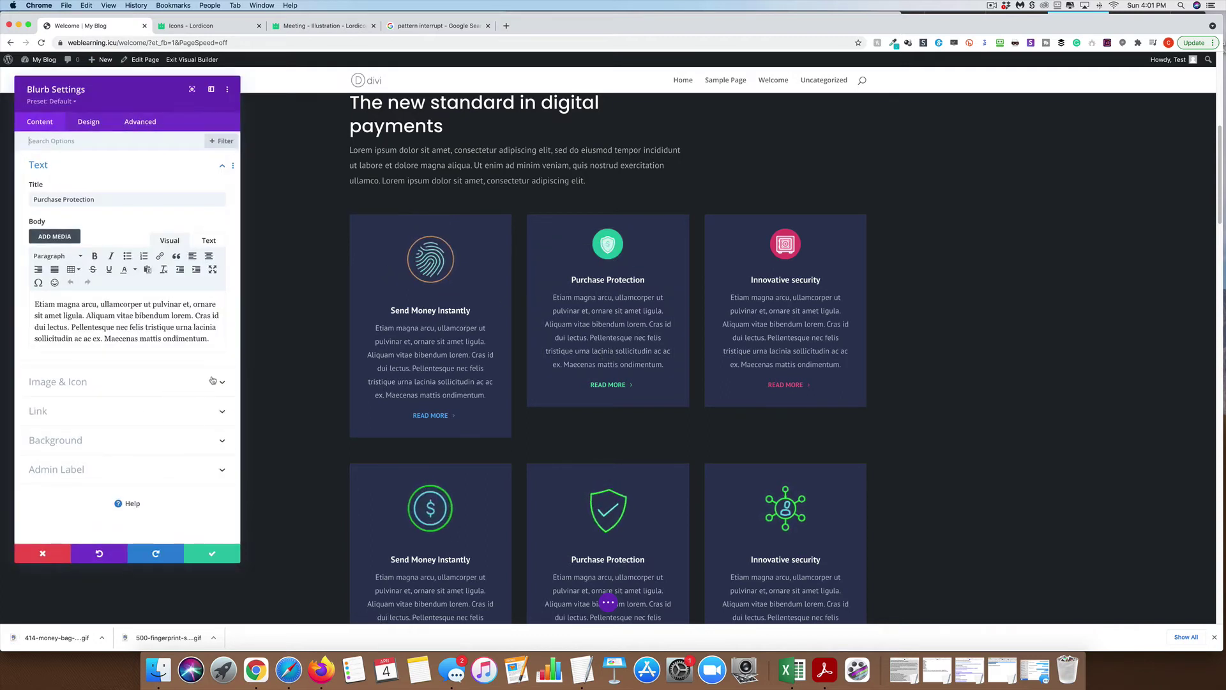
pyautogui.click(160, 381)
pyautogui.click(134, 312)
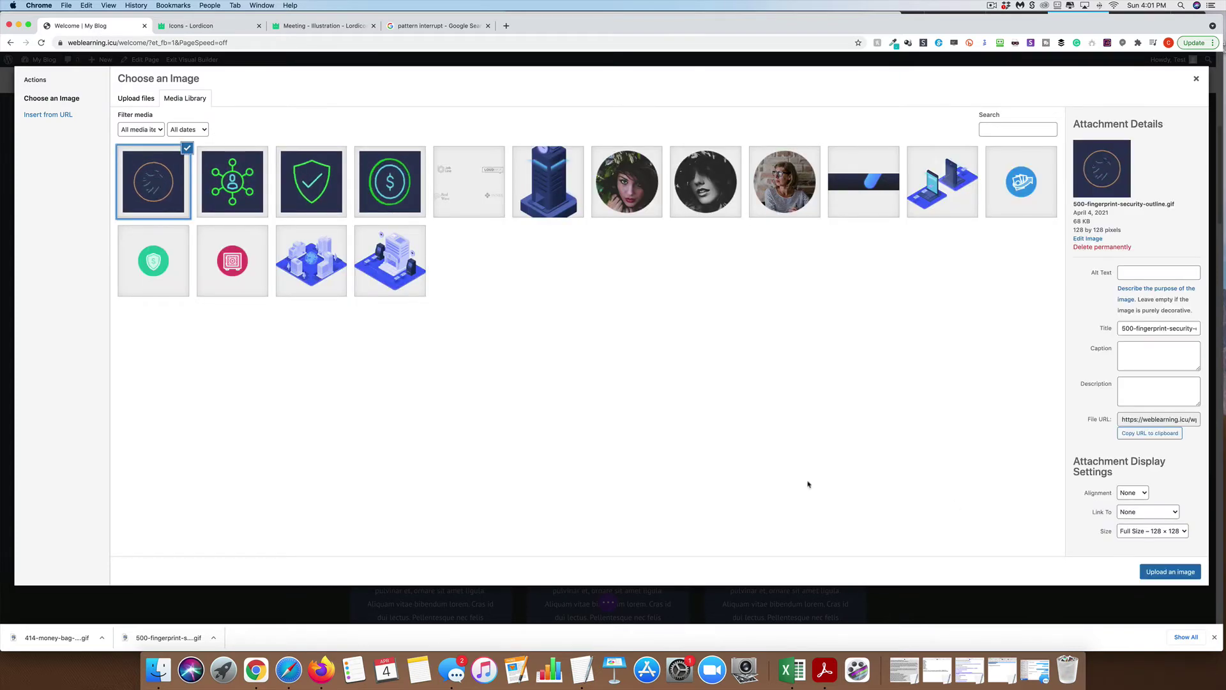
pyautogui.click(1170, 572)
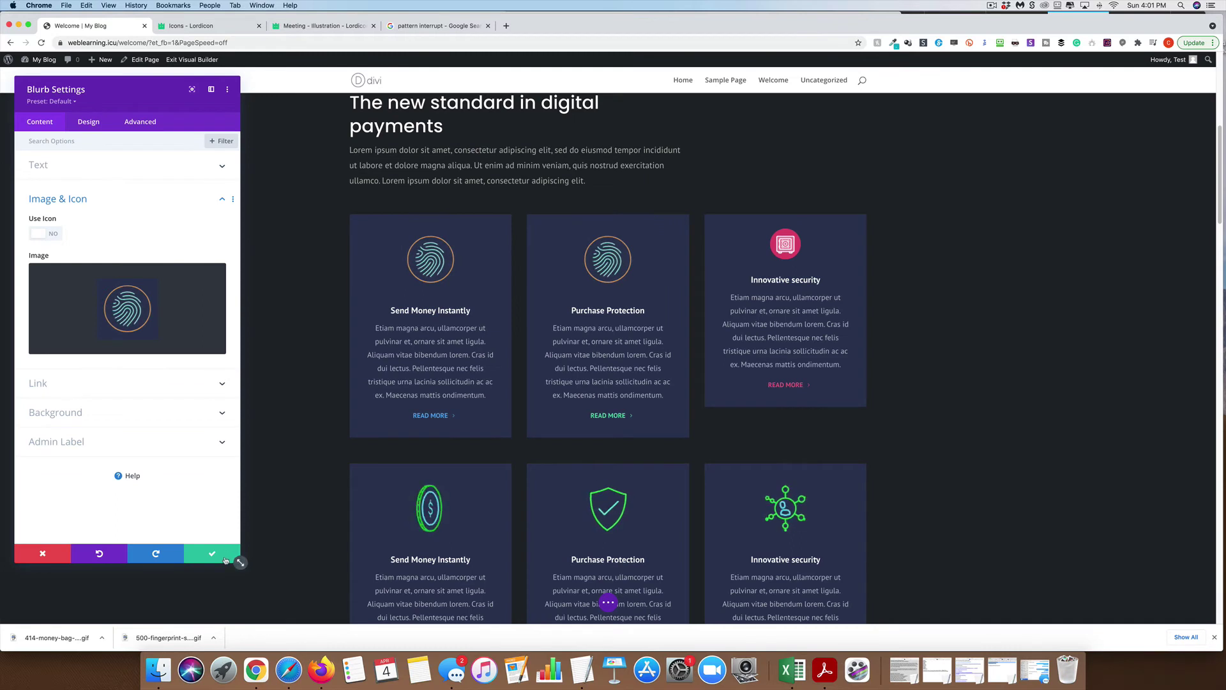
pyautogui.click(224, 559)
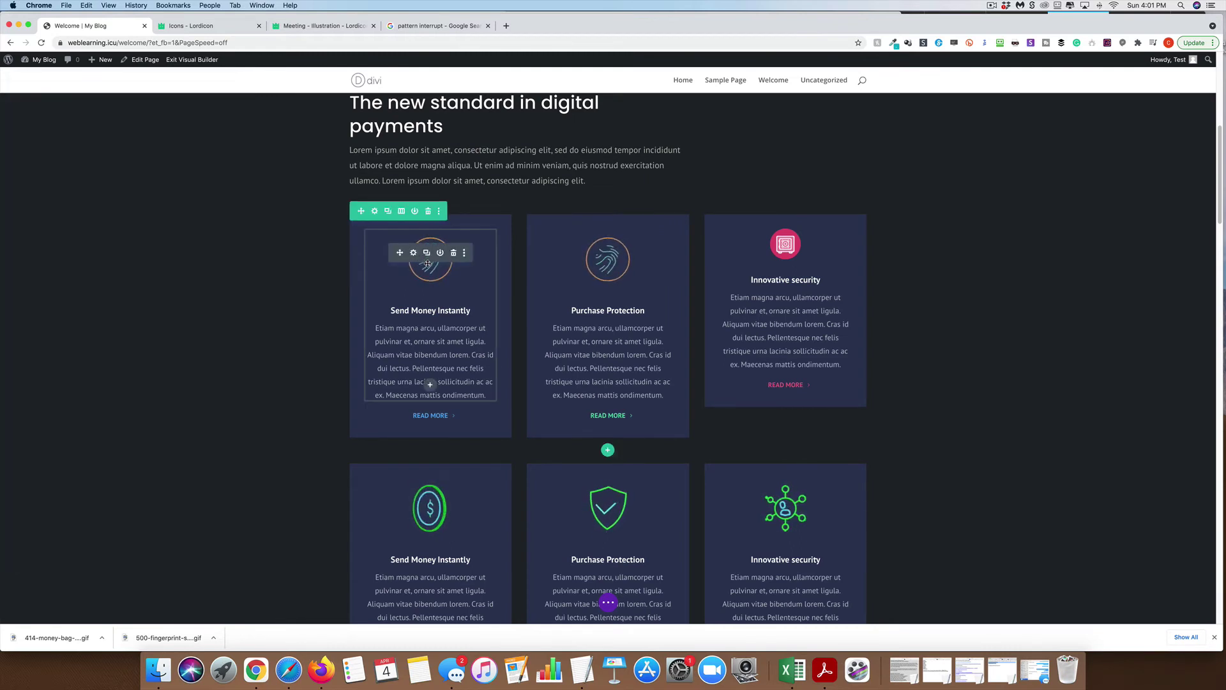
# Step: Upload the money bag GIF from Downloads as the Send Money Instantly blurb's image and save
pyautogui.click(413, 253)
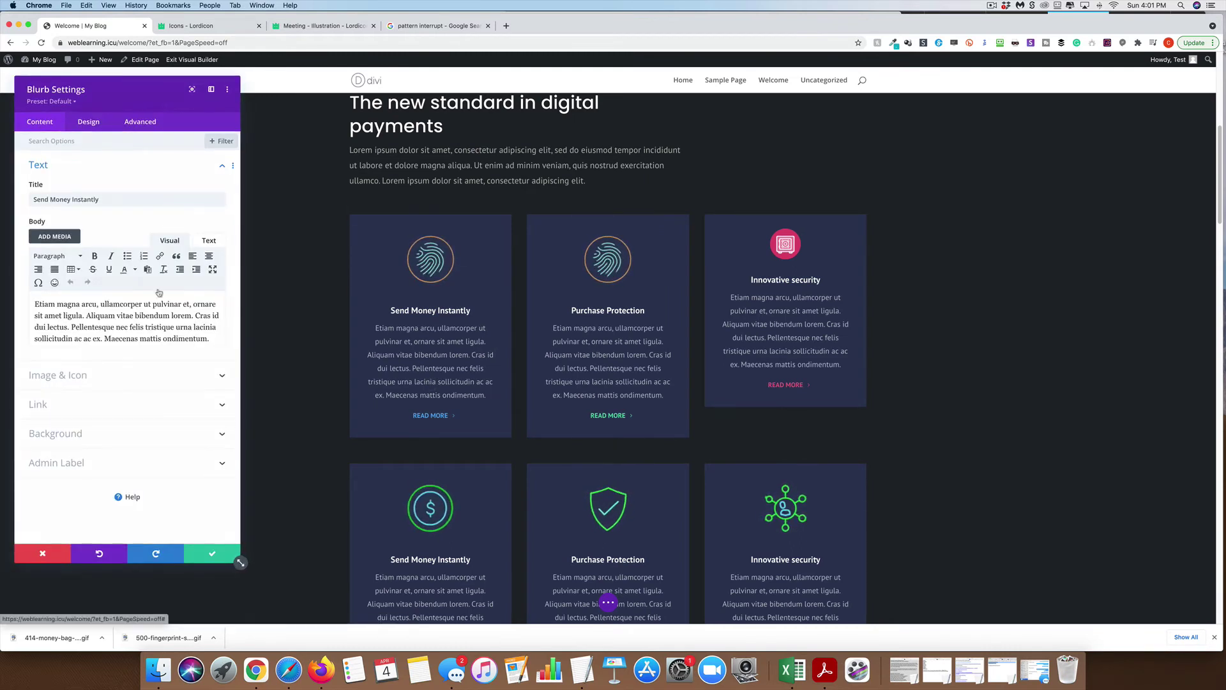
pyautogui.click(160, 385)
pyautogui.click(127, 308)
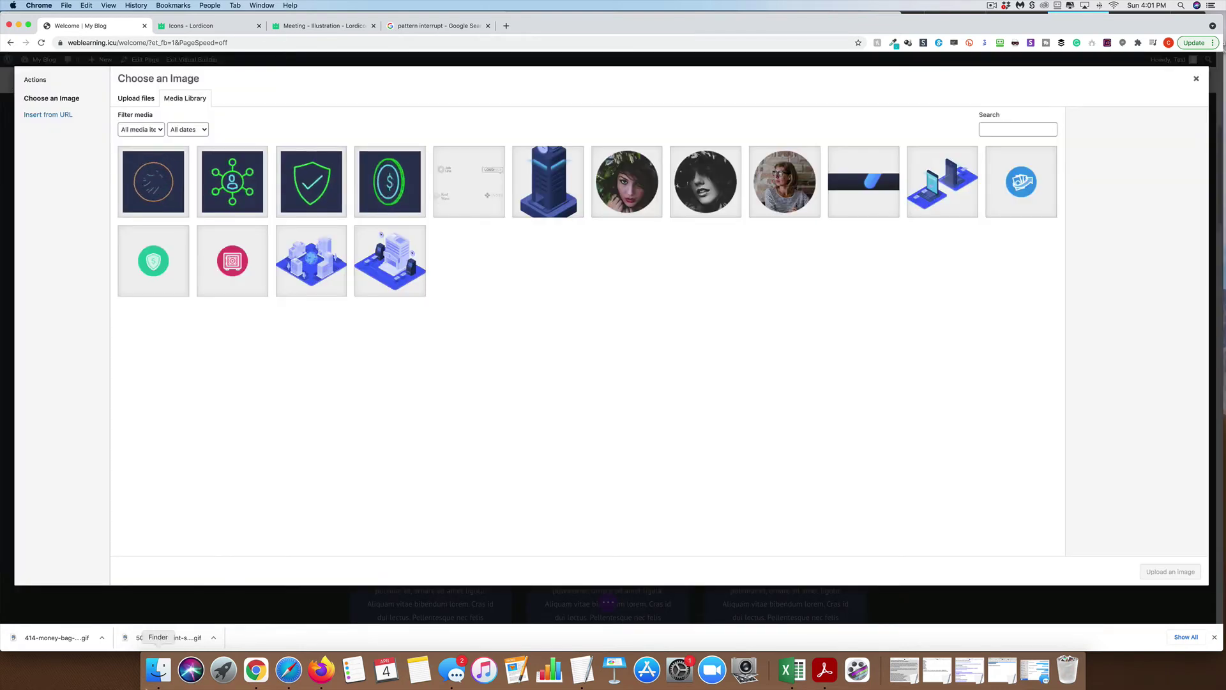
pyautogui.click(153, 676)
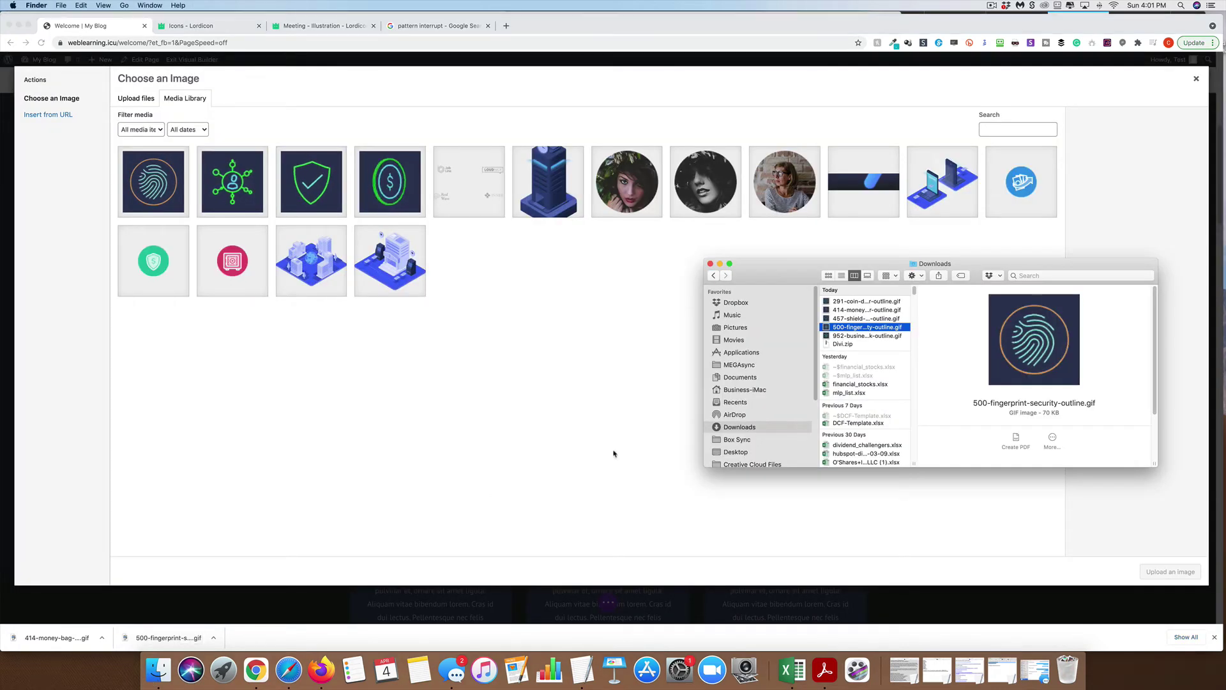
pyautogui.click(854, 335)
pyautogui.click(862, 318)
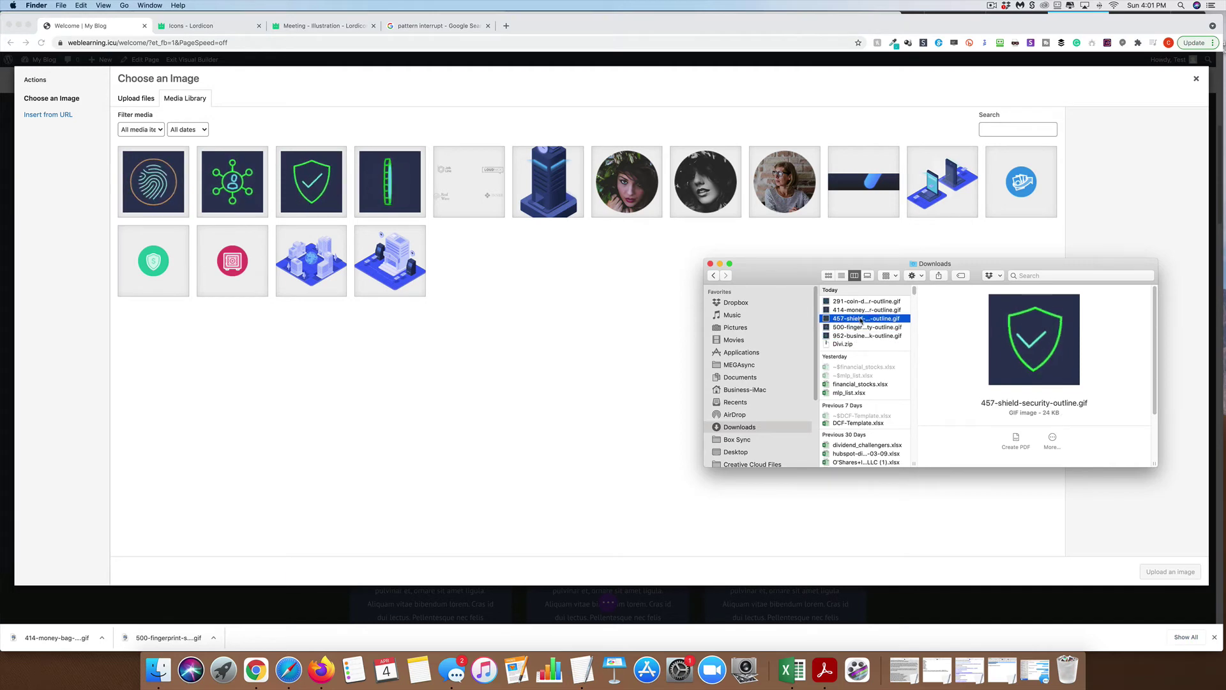
pyautogui.click(866, 309)
pyautogui.moveTo(867, 310); pyautogui.dragTo(643, 308)
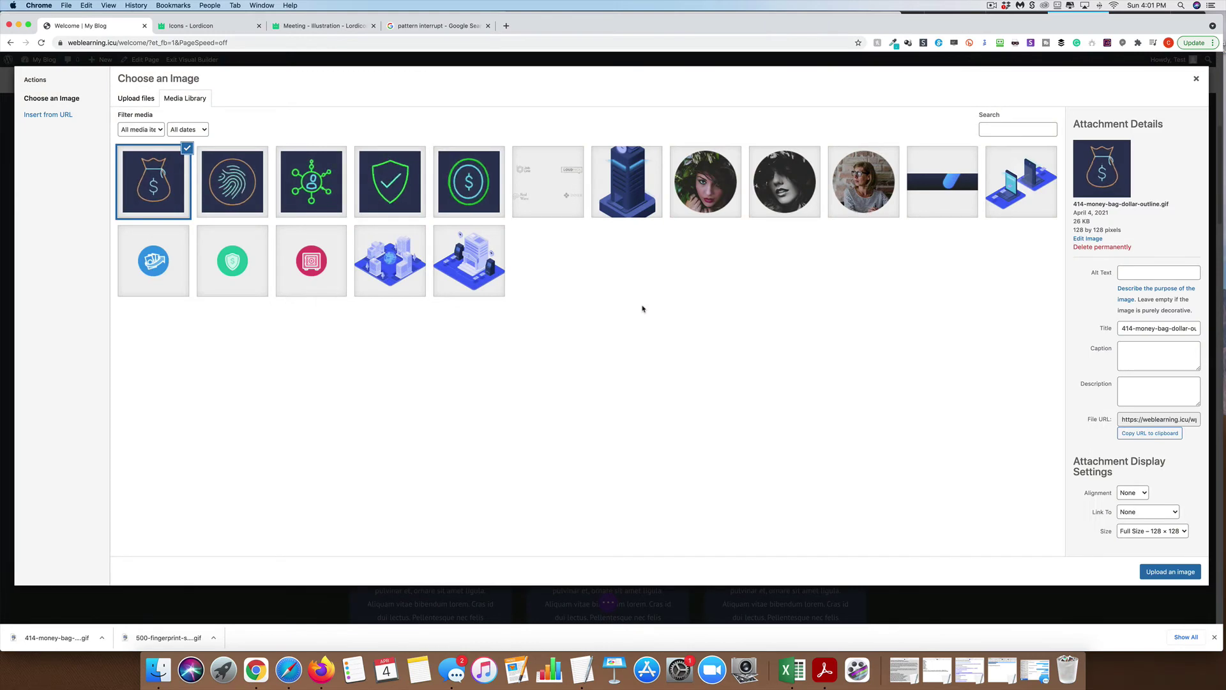
pyautogui.click(1171, 572)
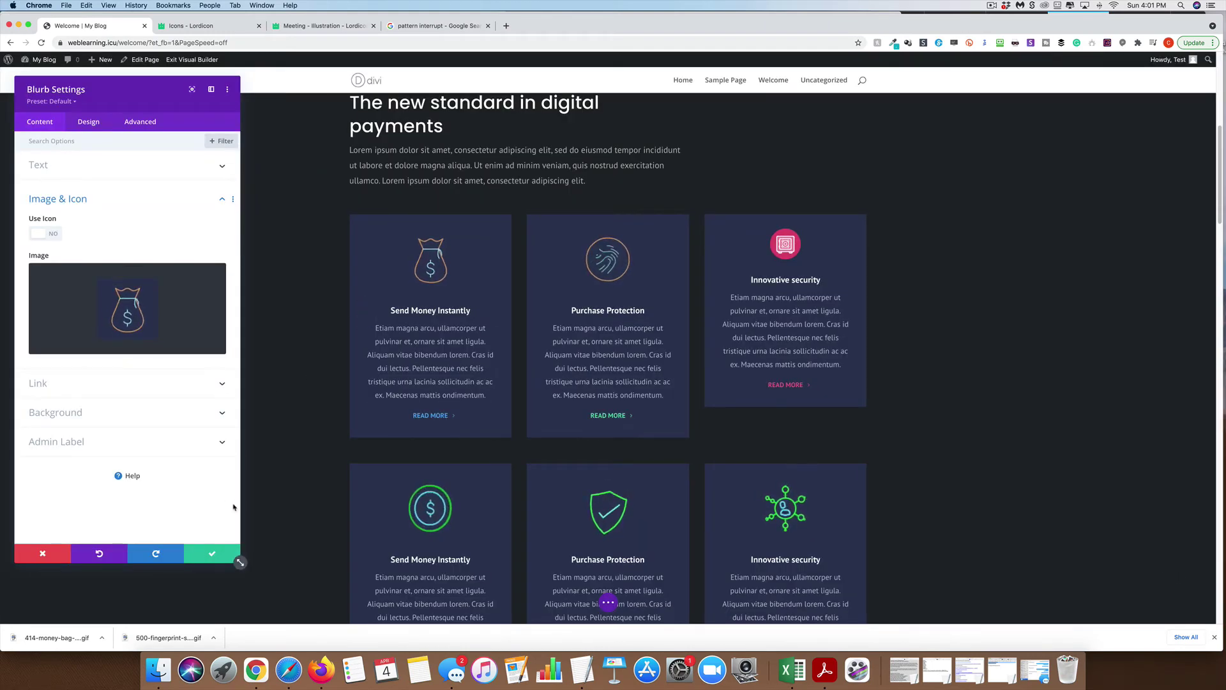
pyautogui.click(234, 559)
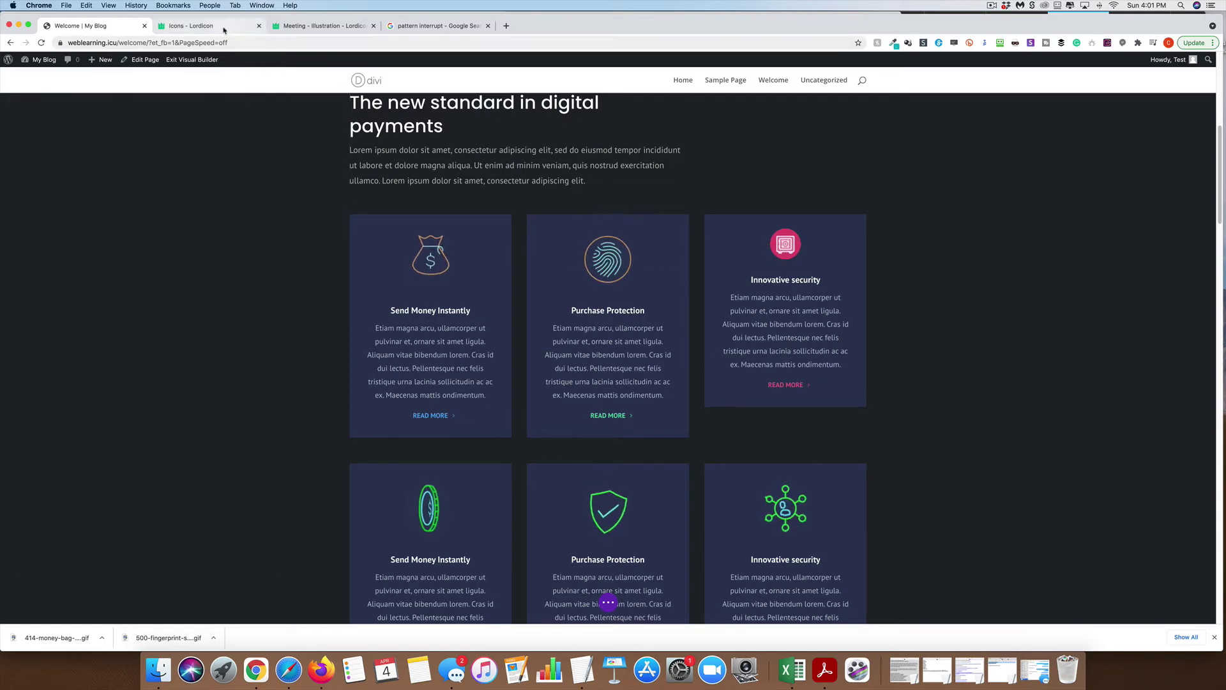
# Step: Replace the old 'money' search in Lordicon with a search for 'lock'
pyautogui.click(191, 25)
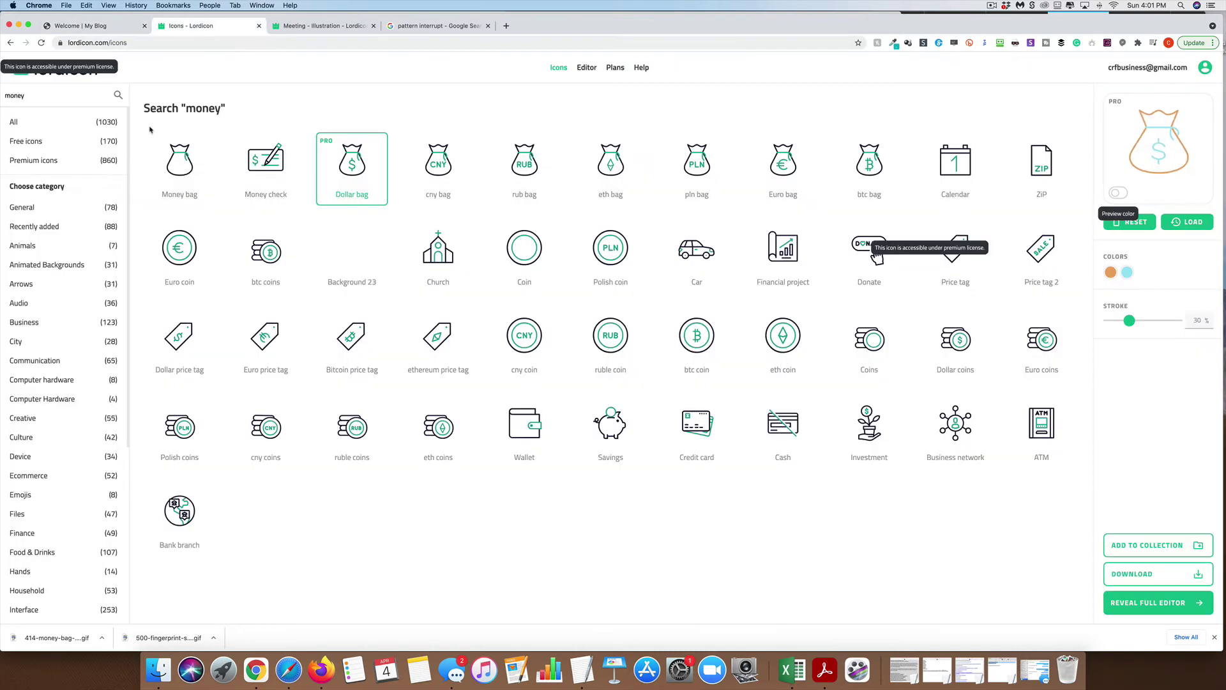
pyautogui.tripleClick(44, 85)
pyautogui.write('lo')
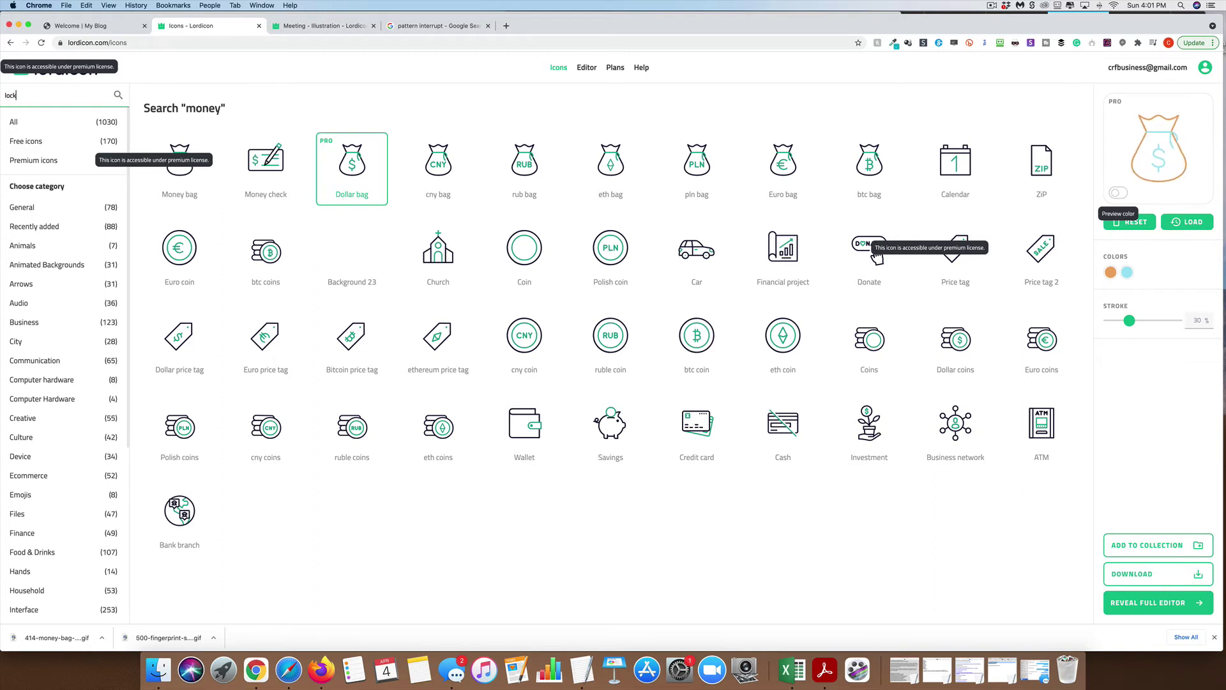
pyautogui.write('ck')
pyautogui.press('Return')
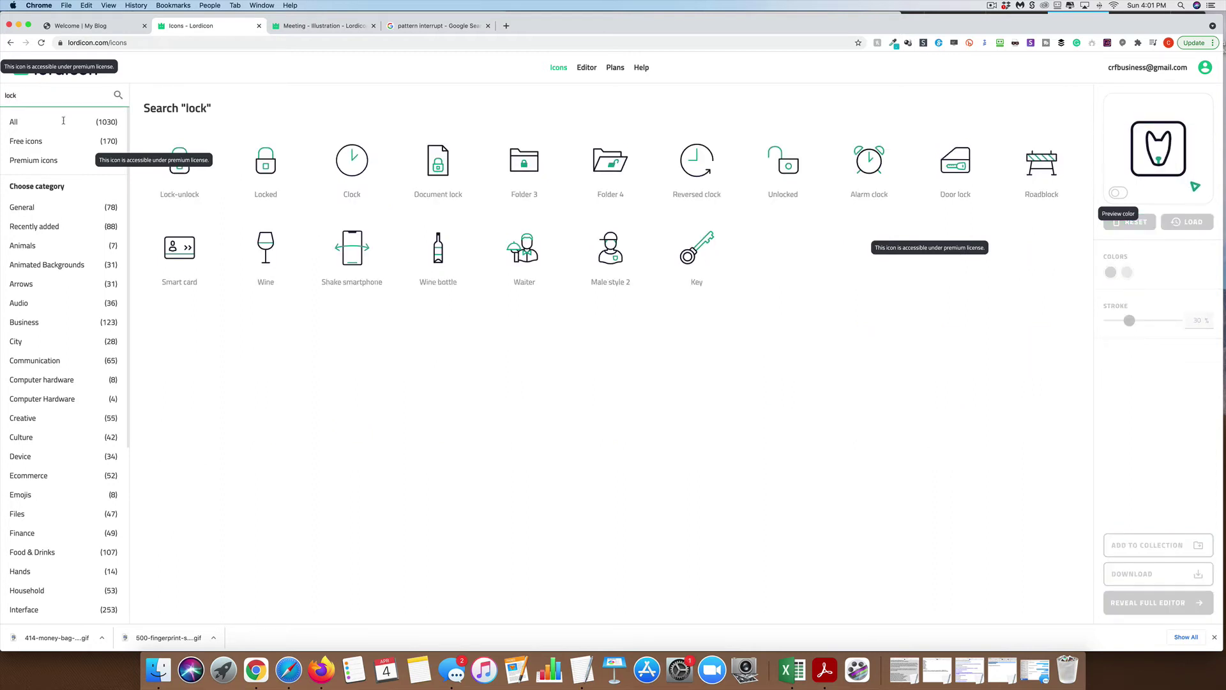
# Step: Give the Lock-unlock icon 30% strokes in orange and mint, then choose GIF download
pyautogui.click(192, 194)
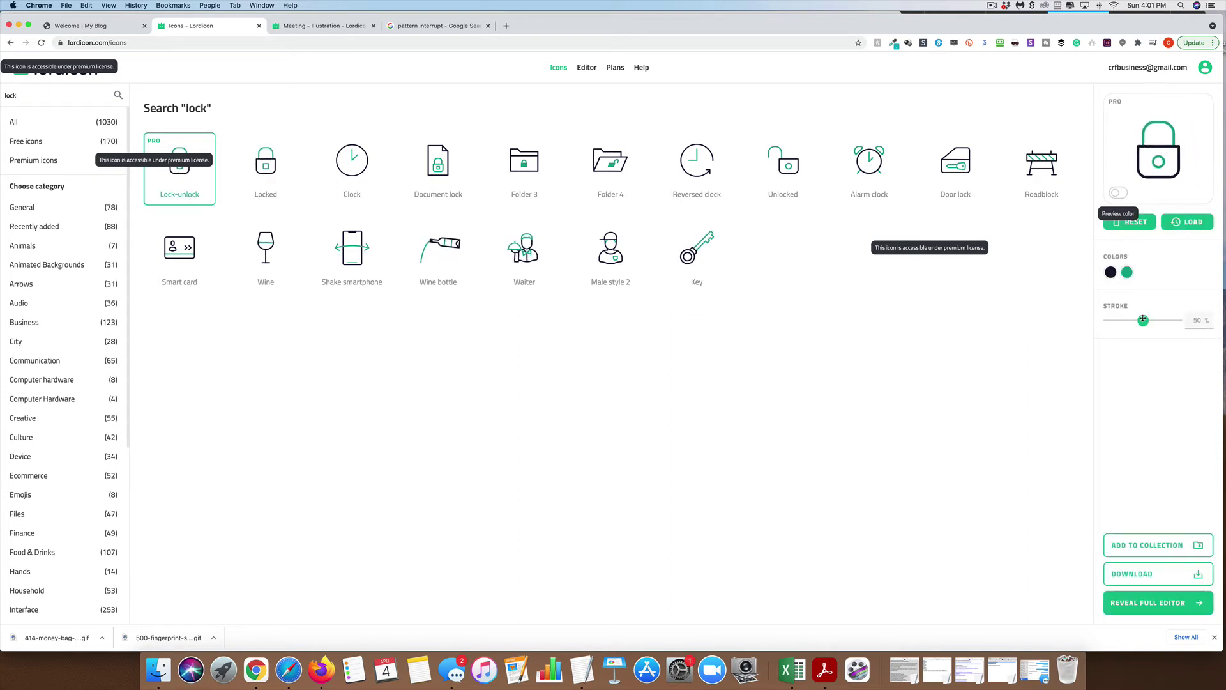
pyautogui.moveTo(1143, 319); pyautogui.dragTo(1131, 321)
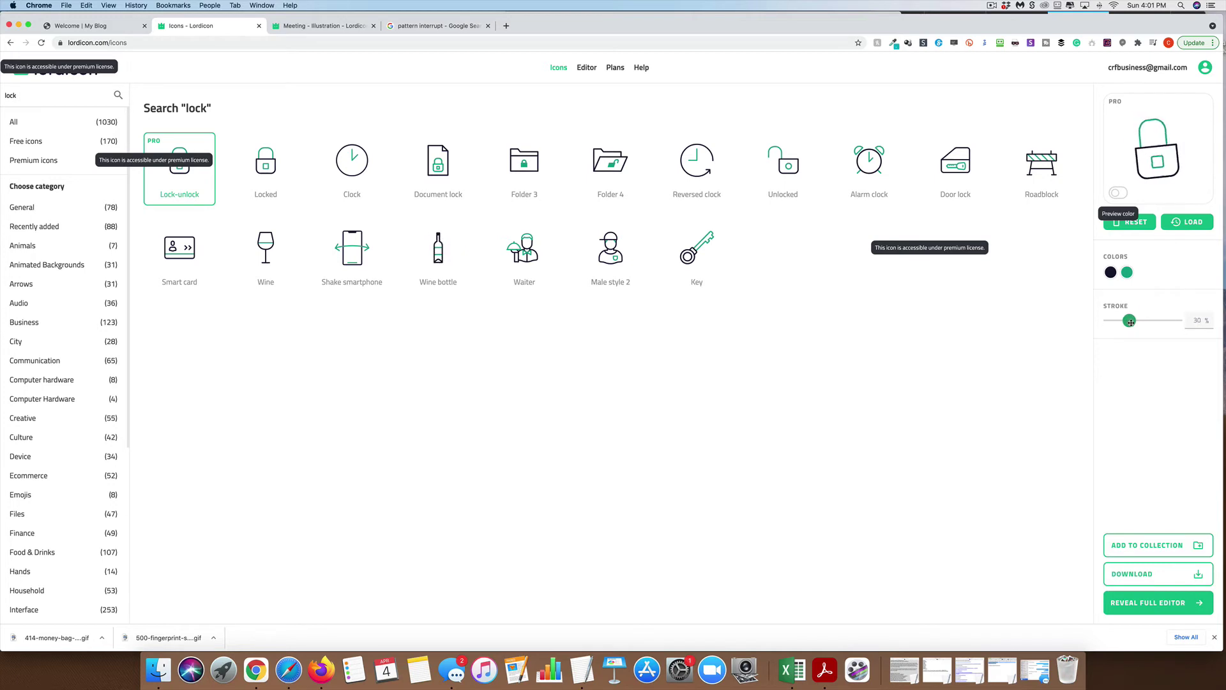
pyautogui.click(1112, 274)
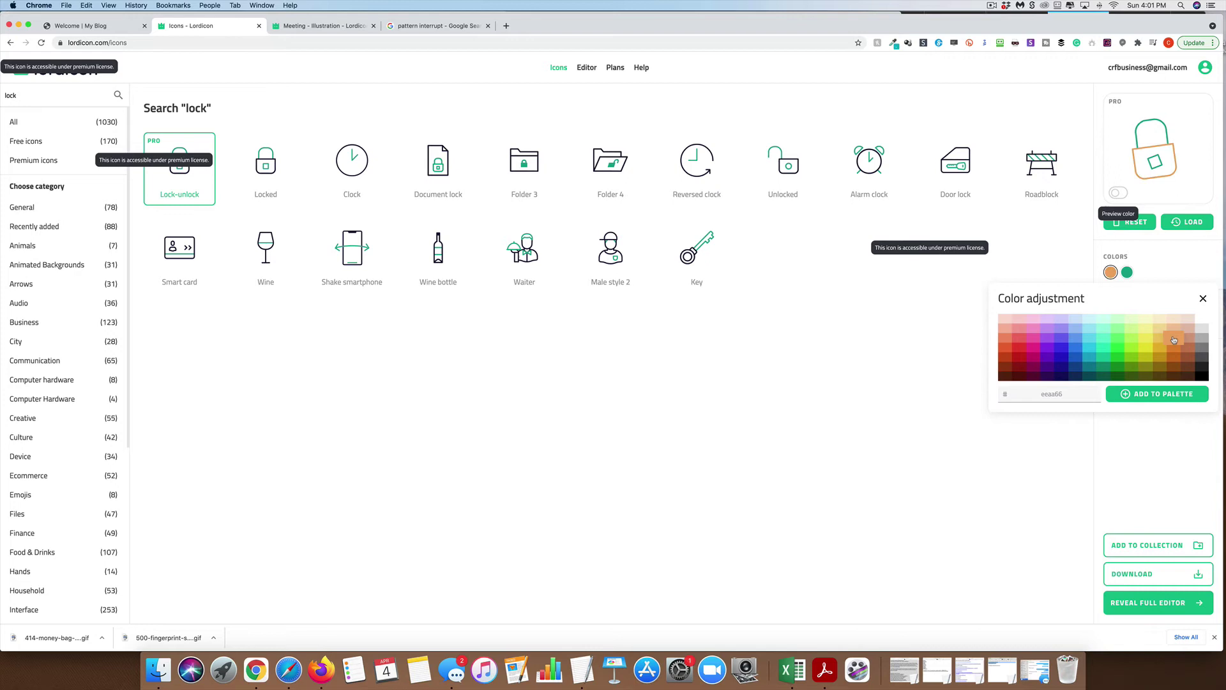
pyautogui.click(1127, 272)
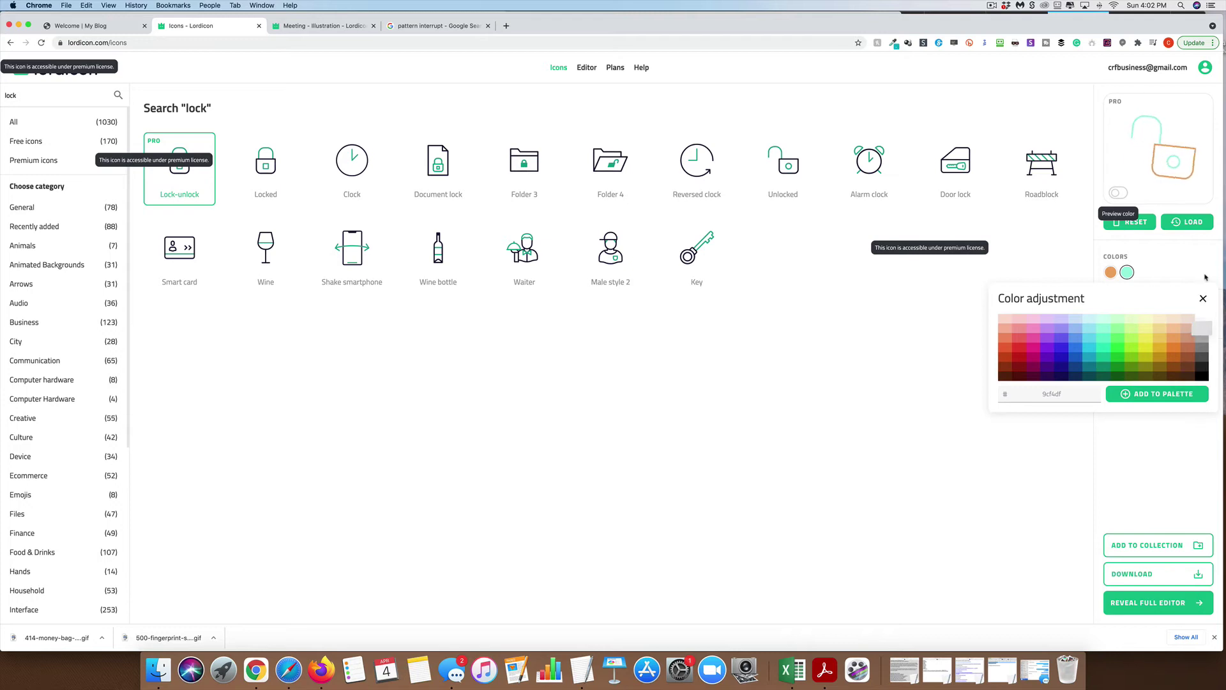
pyautogui.click(1203, 298)
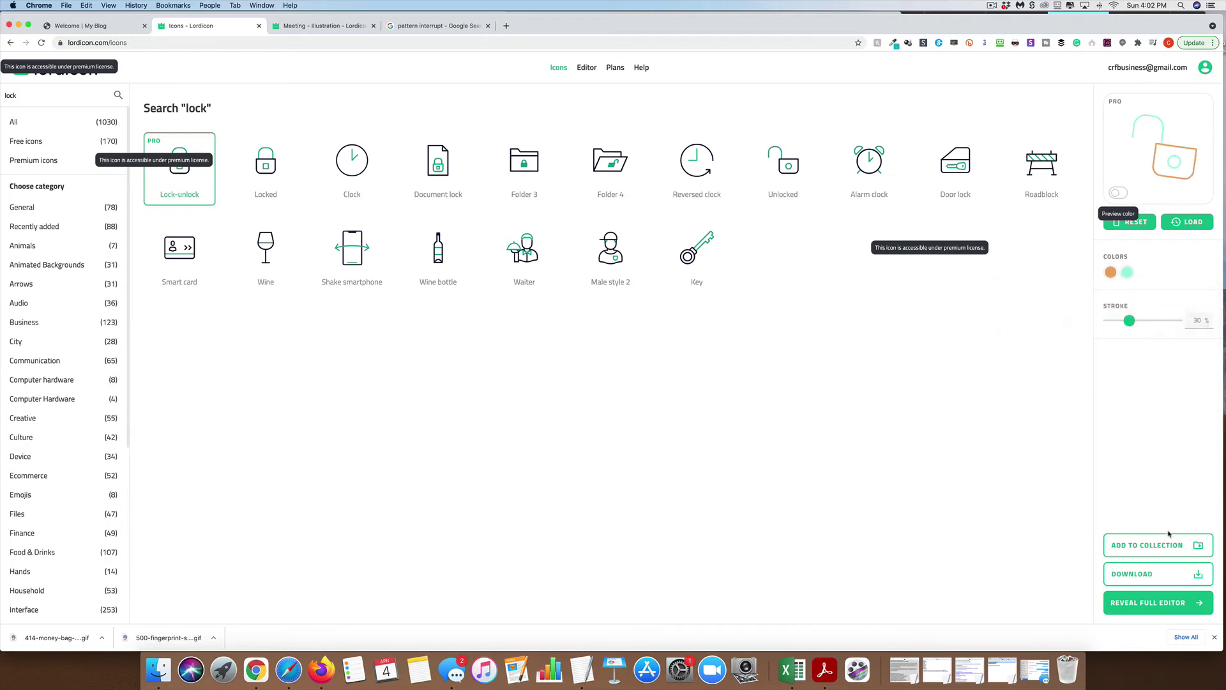
pyautogui.click(1163, 570)
pyautogui.click(705, 302)
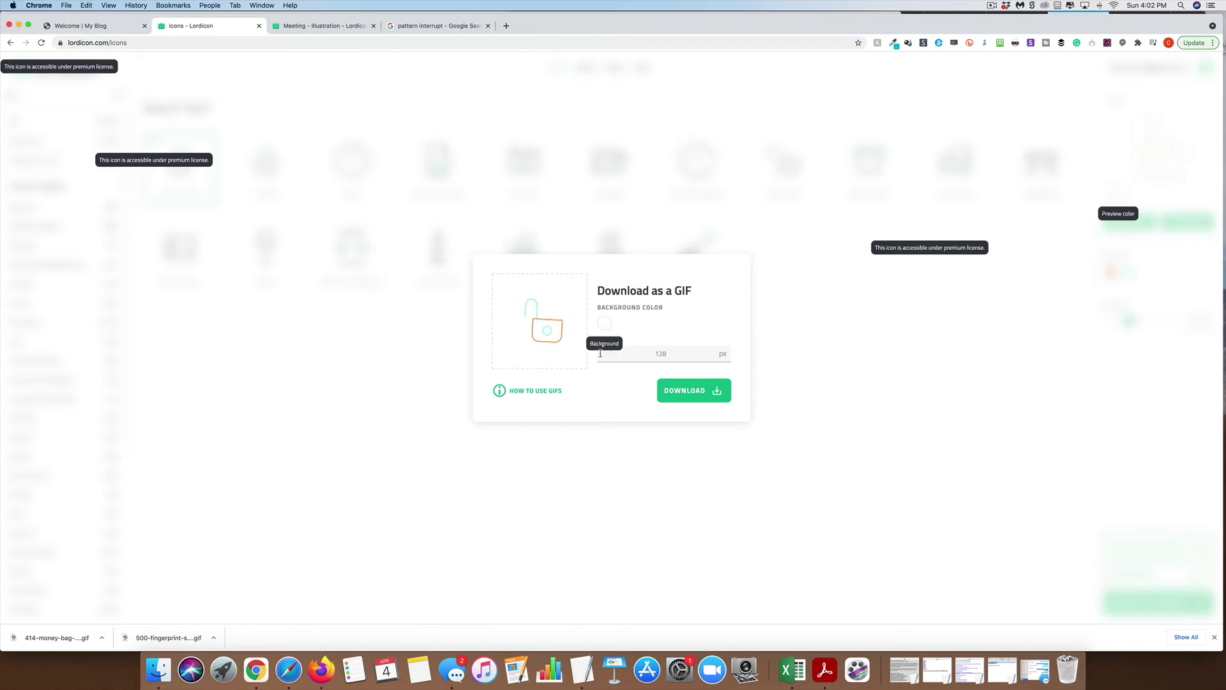
# Step: Set the GIF background to navy 2e3858 and download the Lock-unlock GIF
pyautogui.click(604, 322)
pyautogui.doubleClick(651, 444)
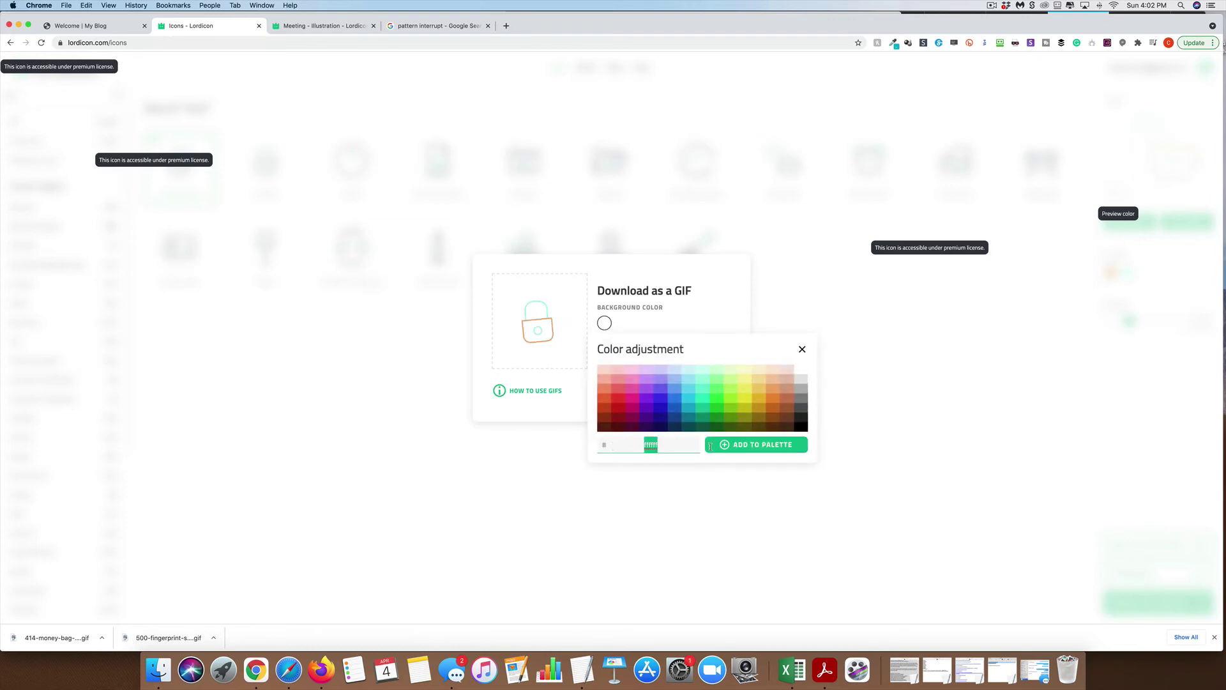
pyautogui.write('2e3858')
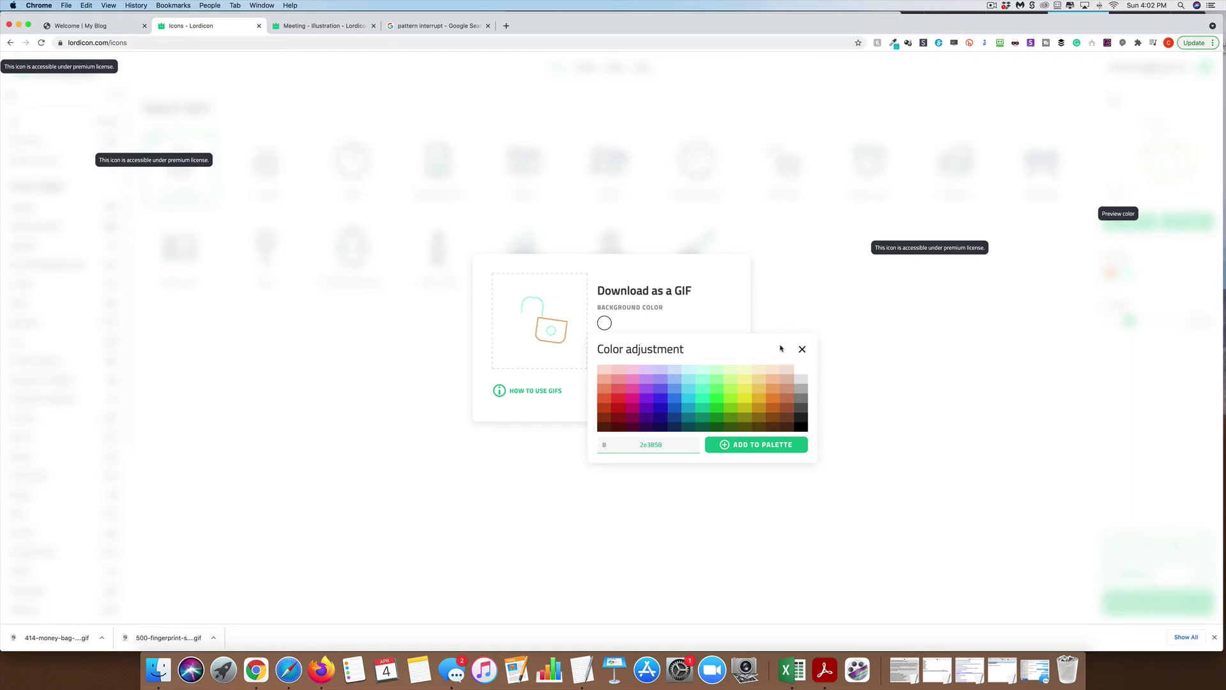
pyautogui.click(802, 348)
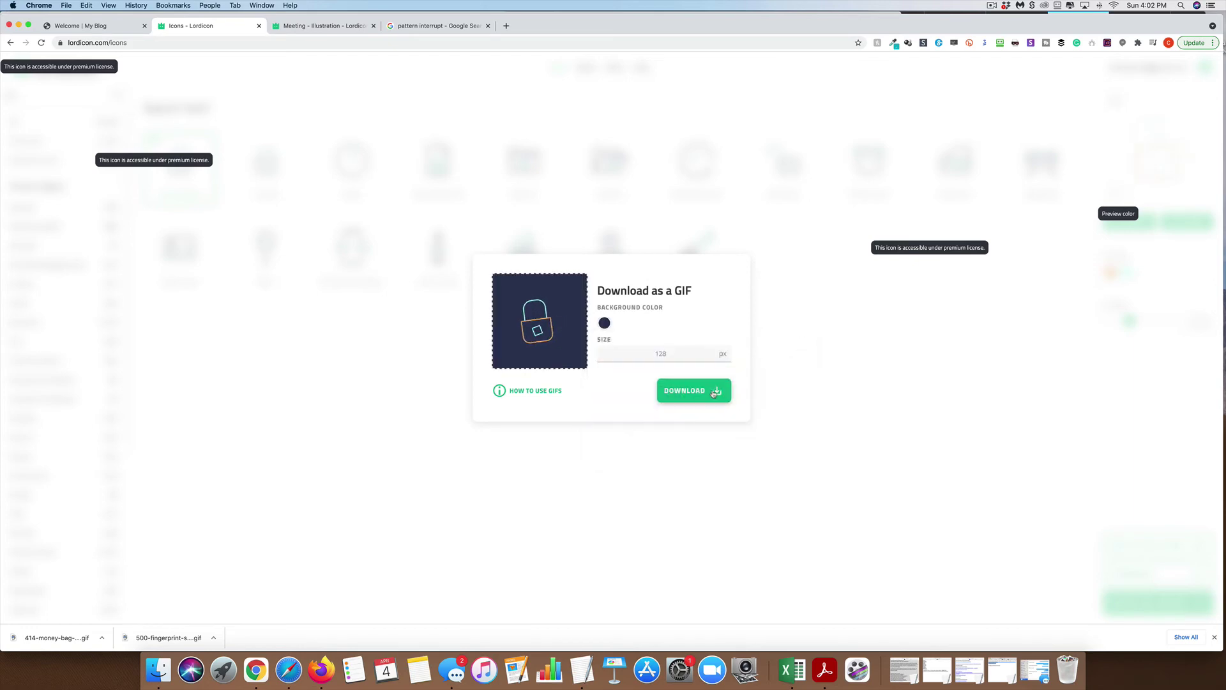
pyautogui.click(713, 393)
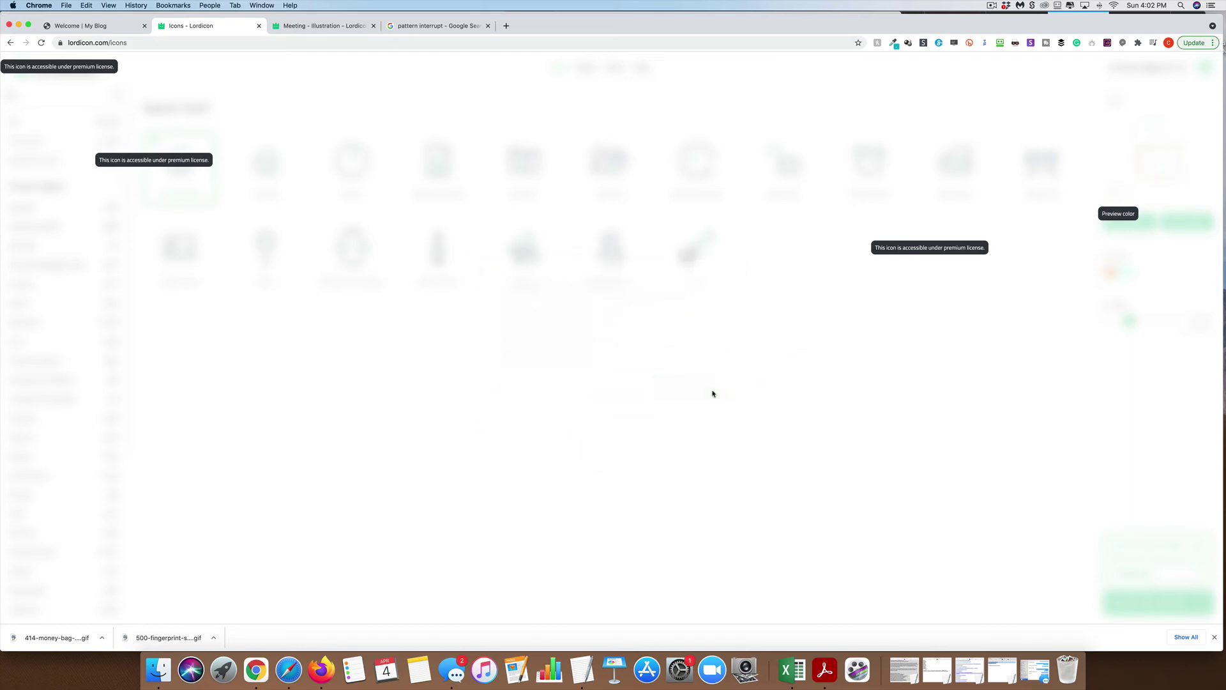
# Step: Upload the lock-unlock GIF as the Innovative security card's image and save the card
pyautogui.click(79, 26)
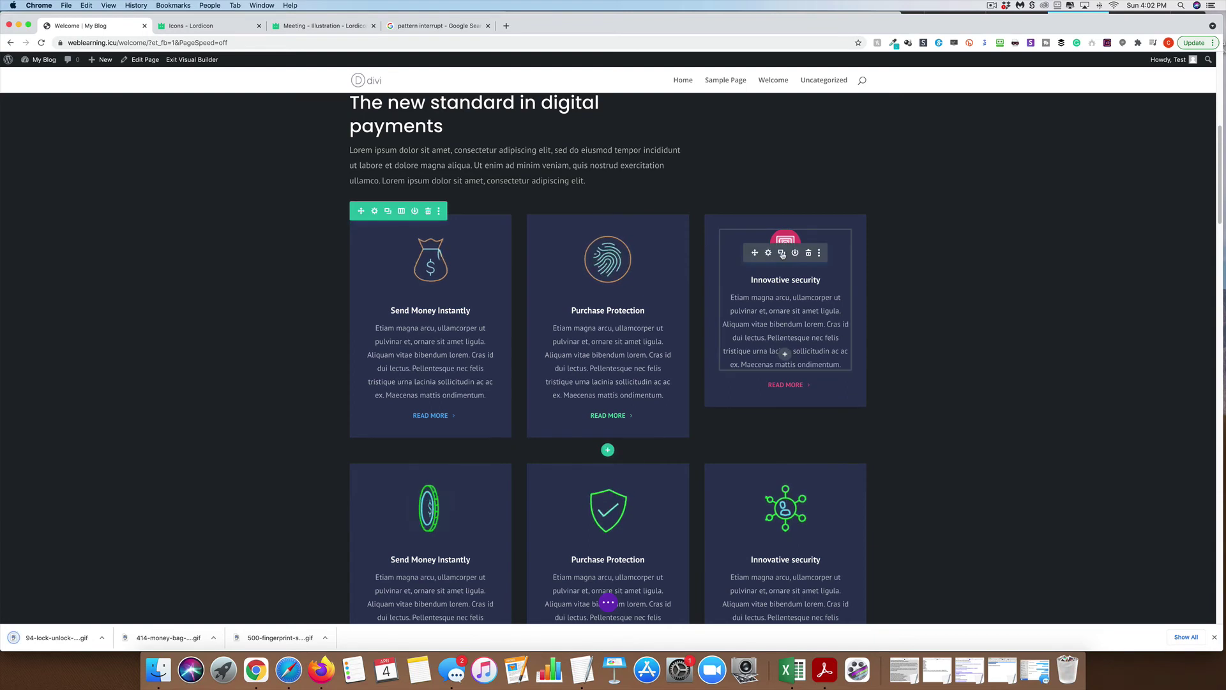
pyautogui.click(768, 253)
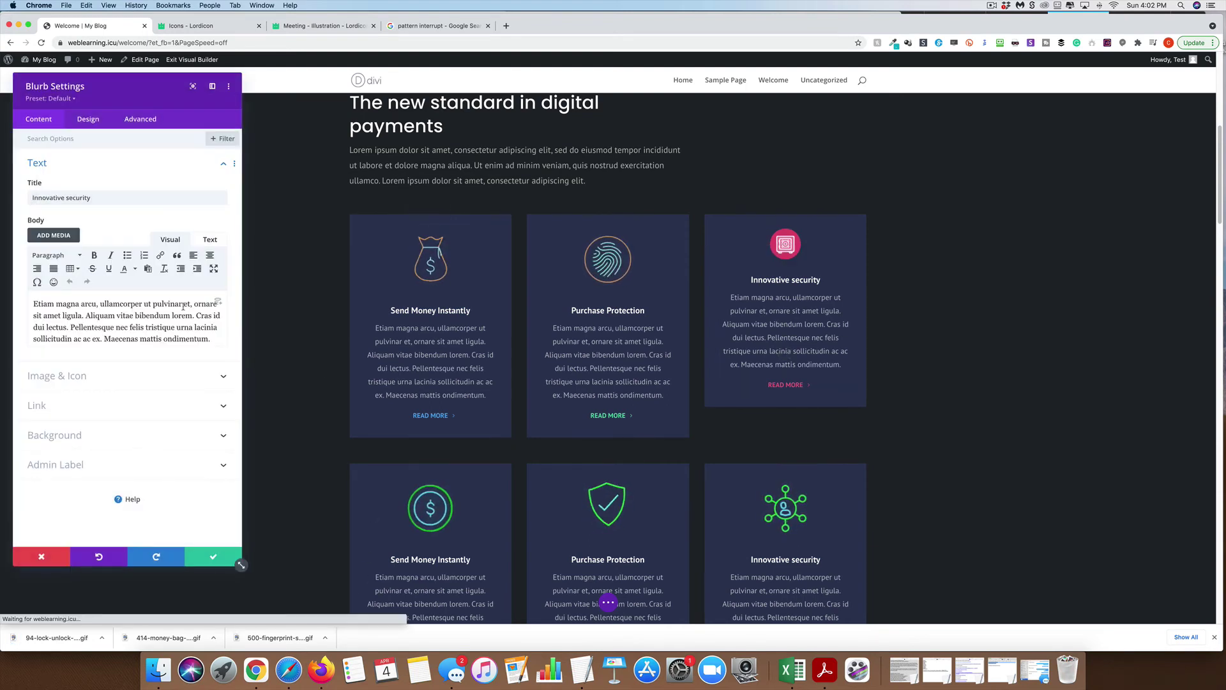
pyautogui.click(180, 376)
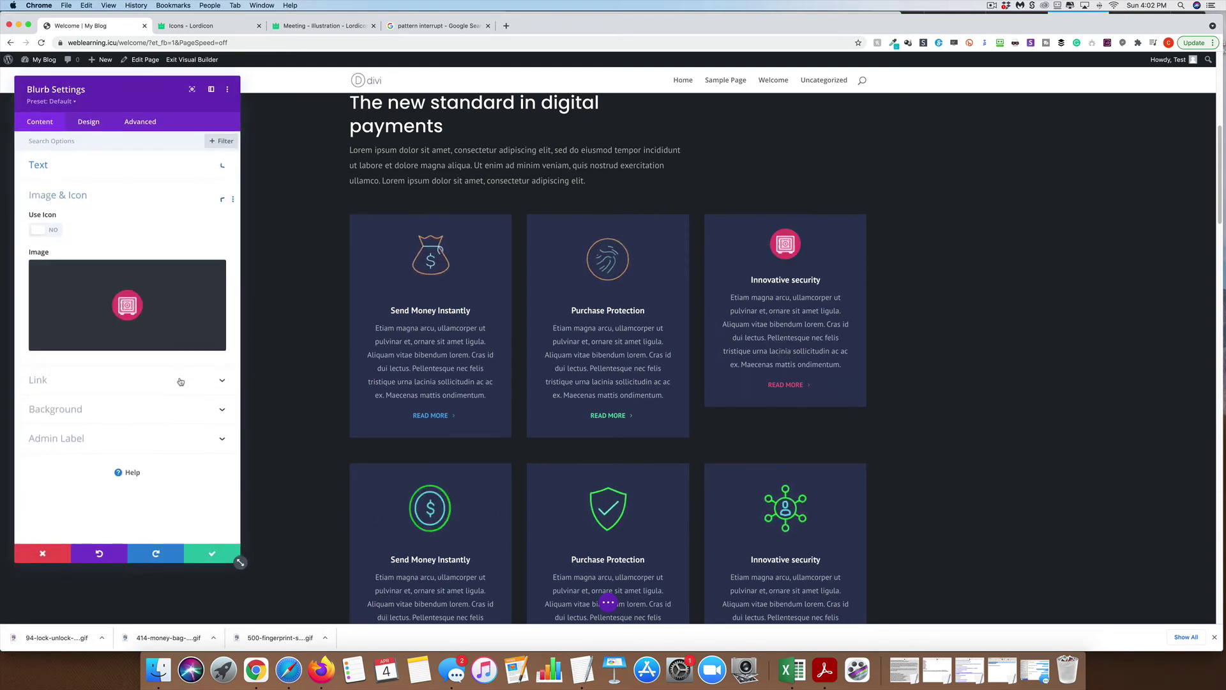
pyautogui.click(127, 300)
pyautogui.click(168, 637)
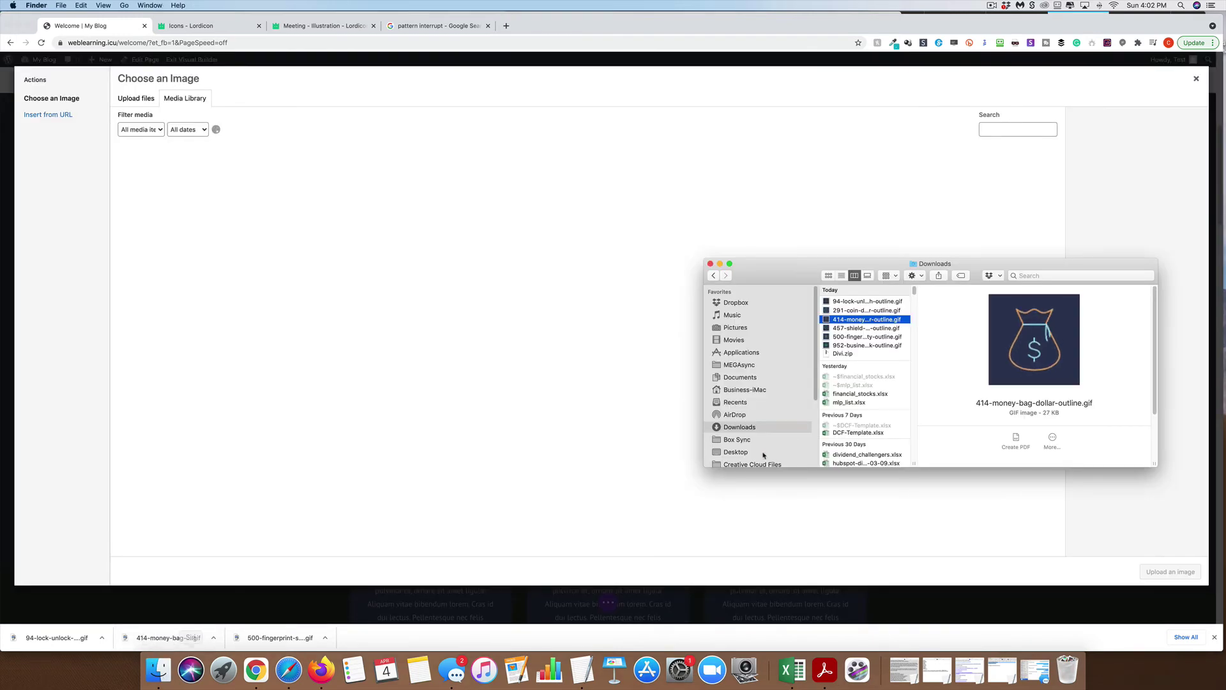
pyautogui.click(872, 302)
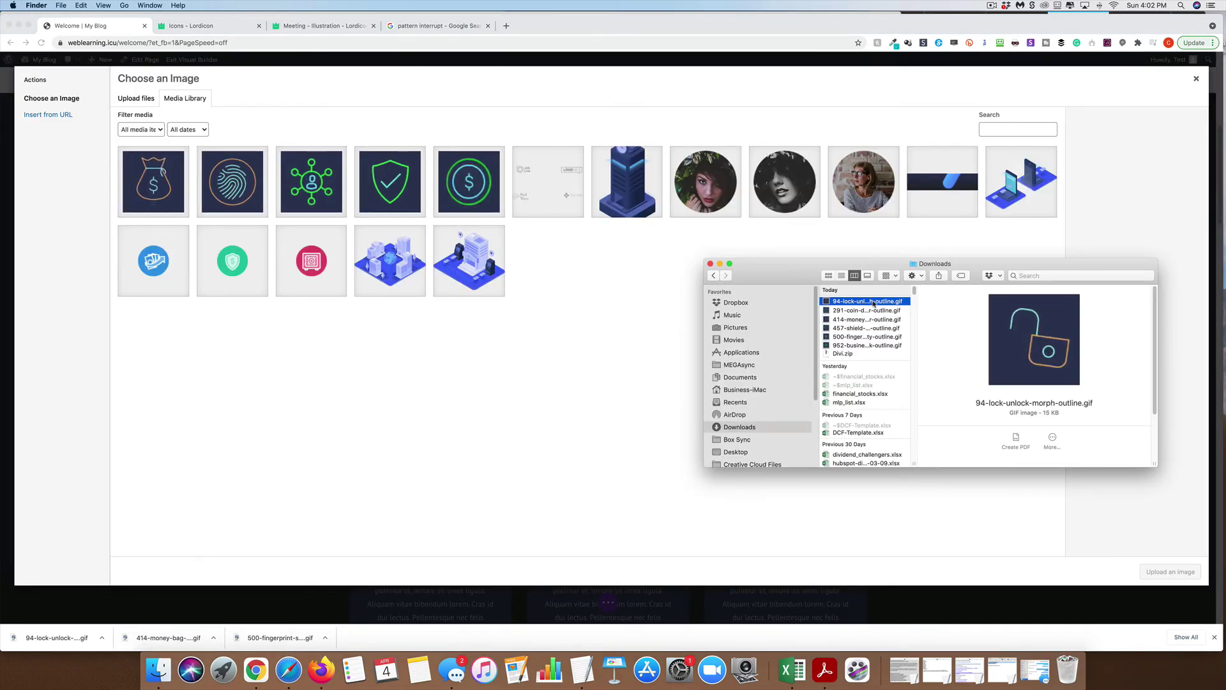
pyautogui.moveTo(872, 302); pyautogui.dragTo(594, 294)
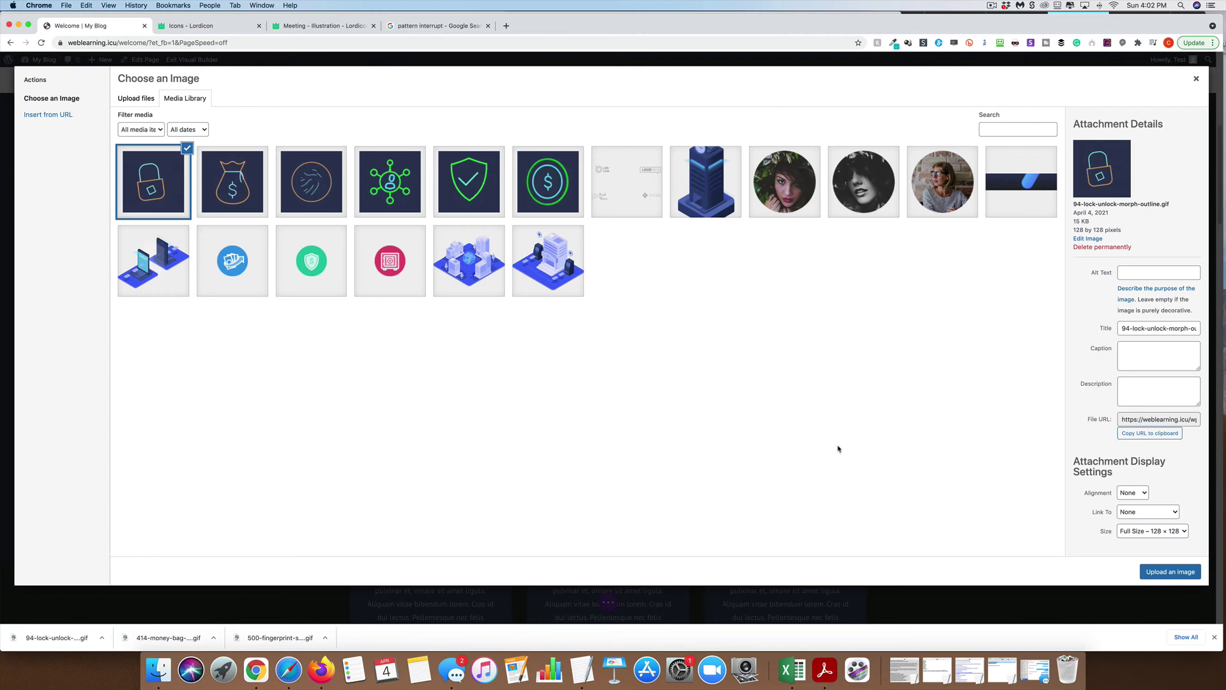
pyautogui.click(1174, 572)
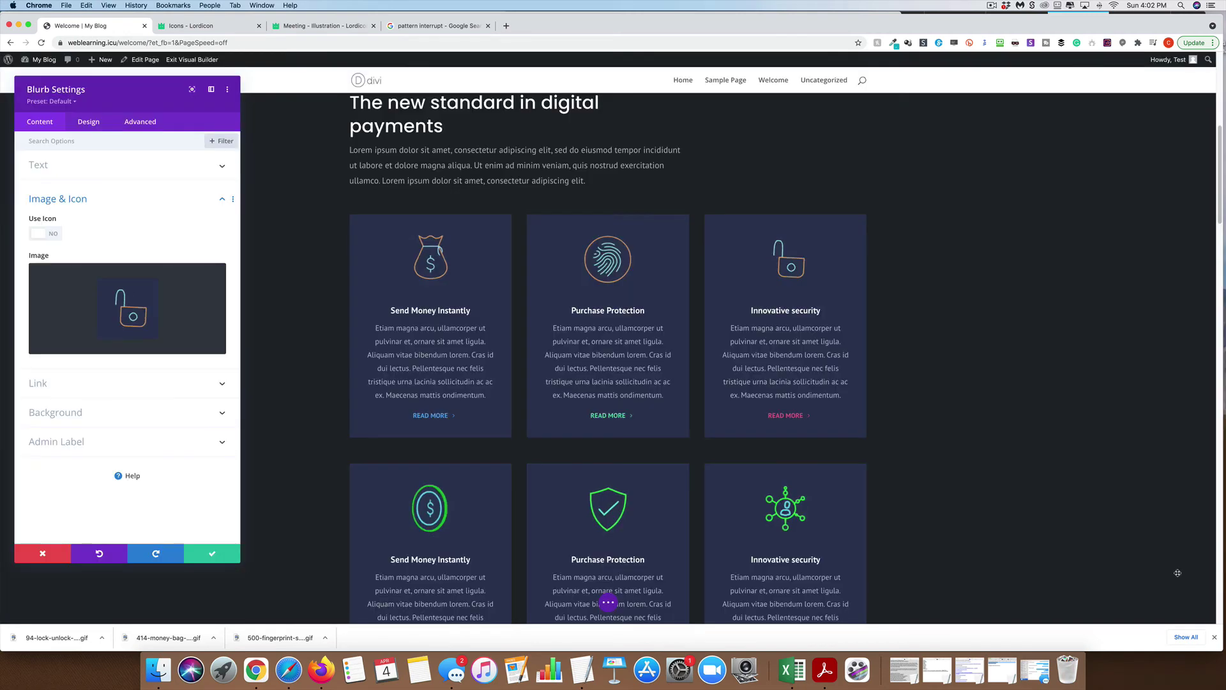
pyautogui.click(219, 553)
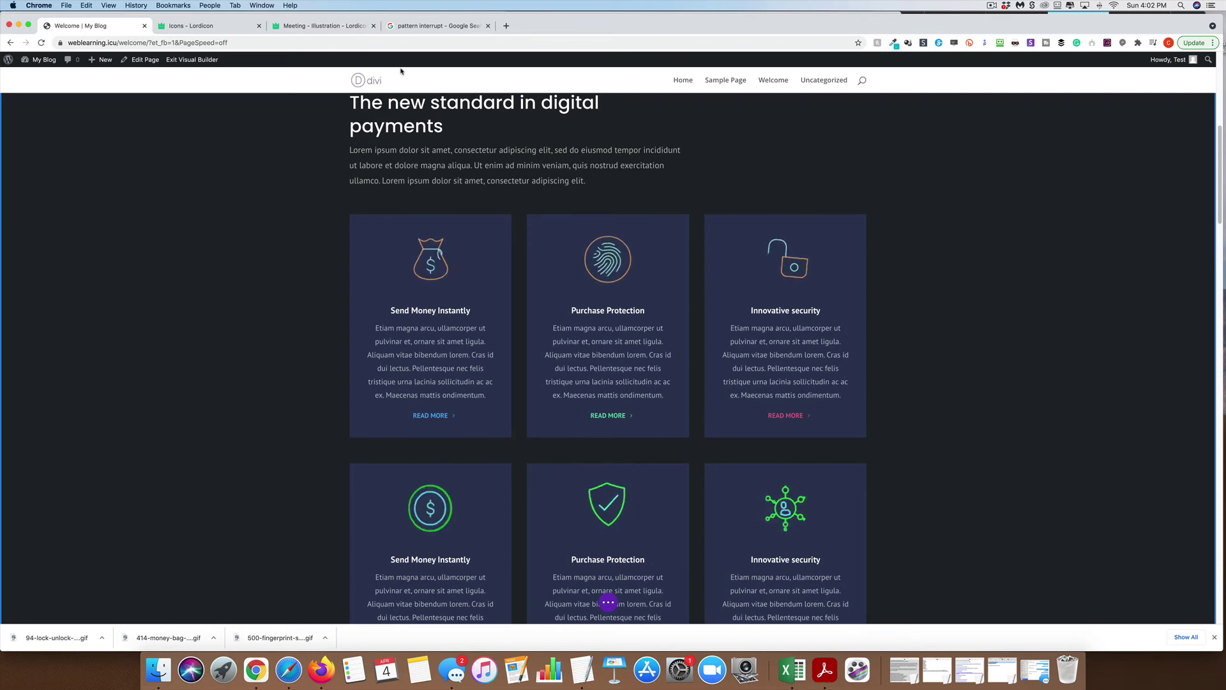
# Step: Switch back to the Lordicon 'lock' search results
pyautogui.click(213, 28)
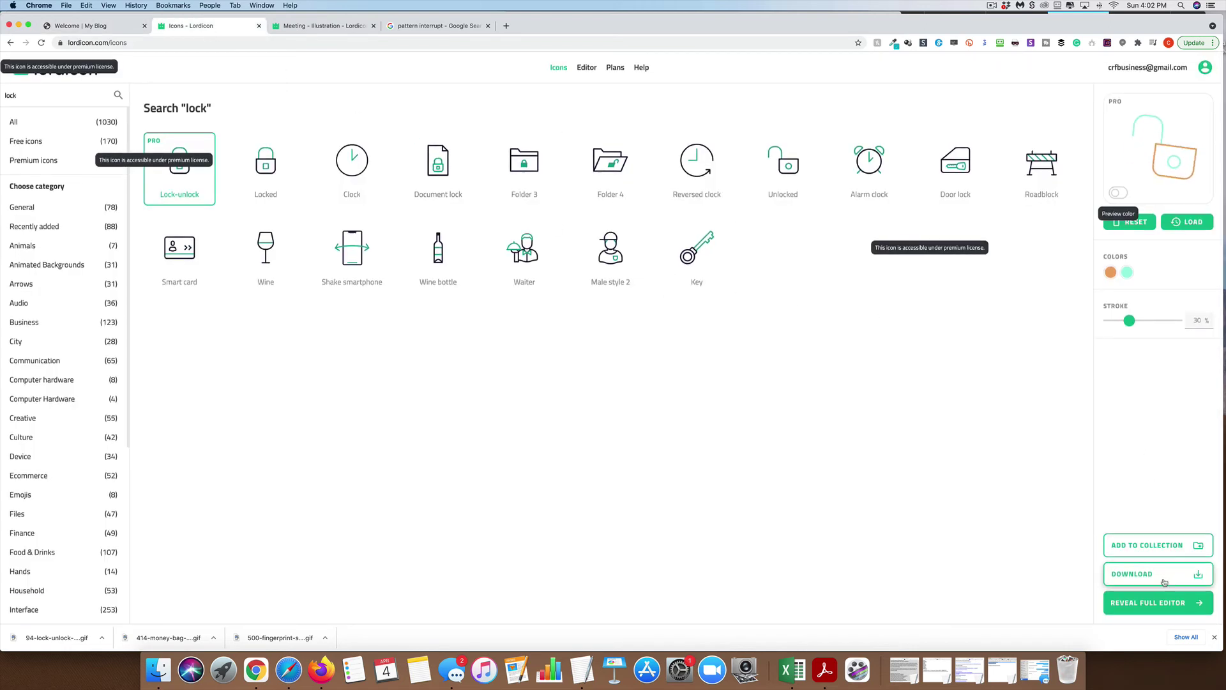
# Step: Open Lock-unlock in the full editor, keeping Loop animation and the default preview
pyautogui.click(1170, 604)
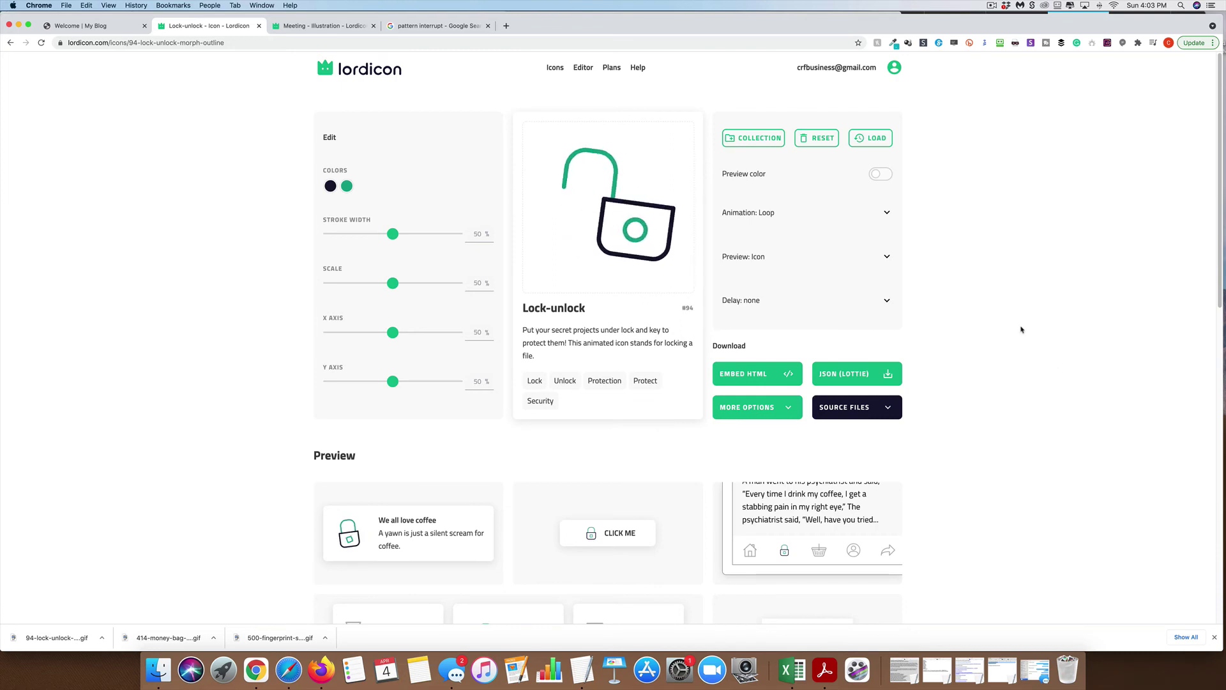
pyautogui.click(890, 219)
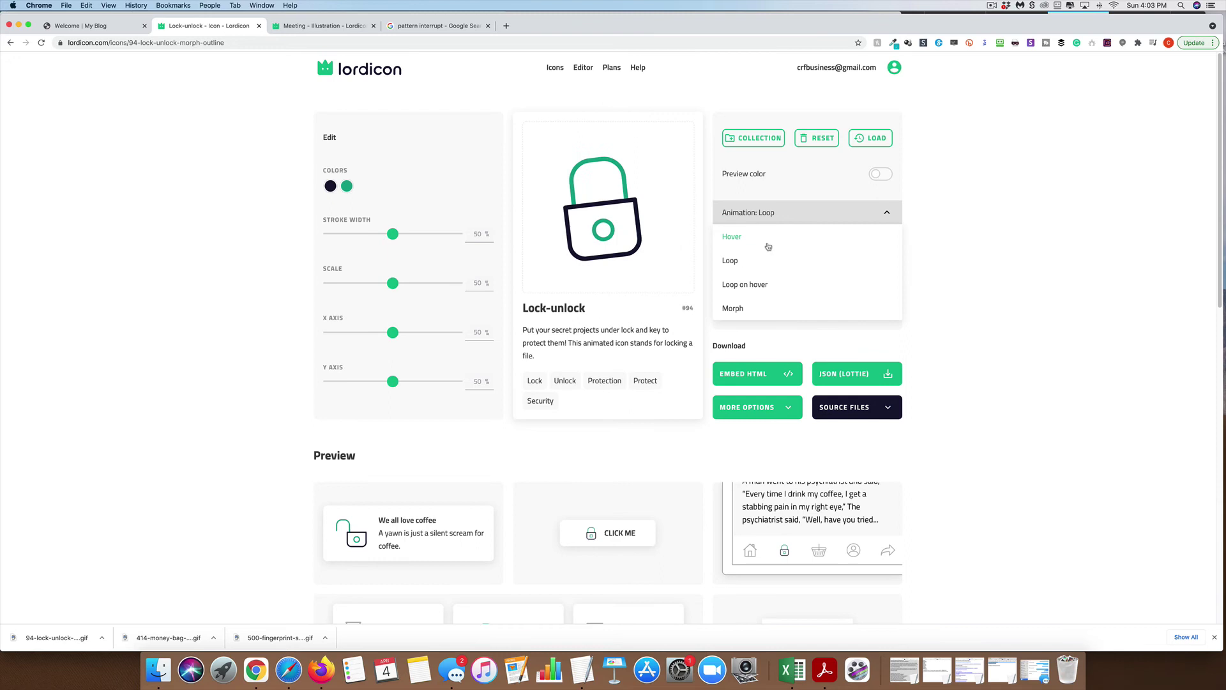
pyautogui.click(1005, 284)
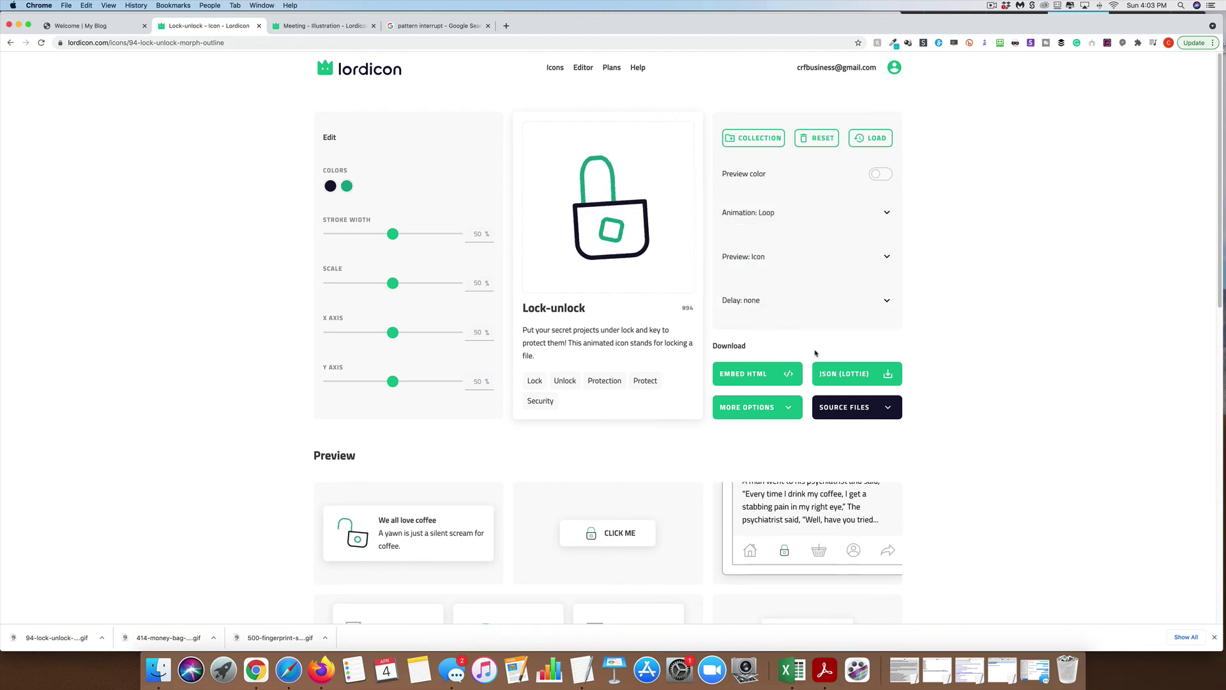
pyautogui.click(760, 407)
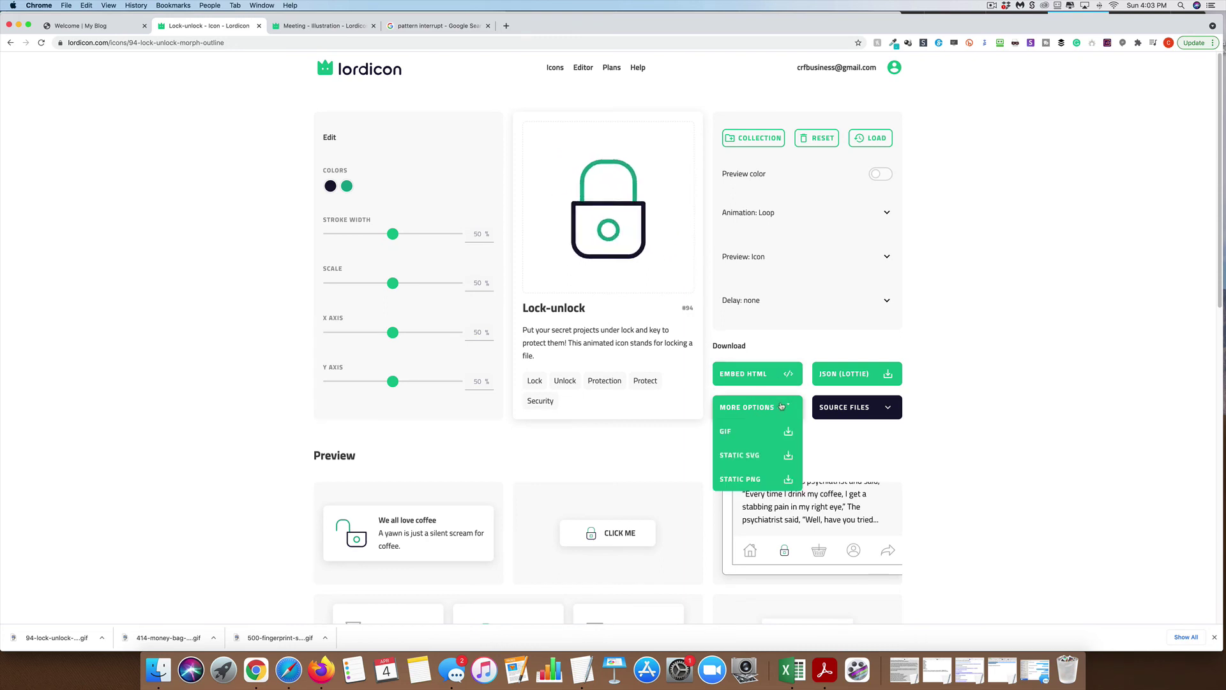
pyautogui.click(743, 433)
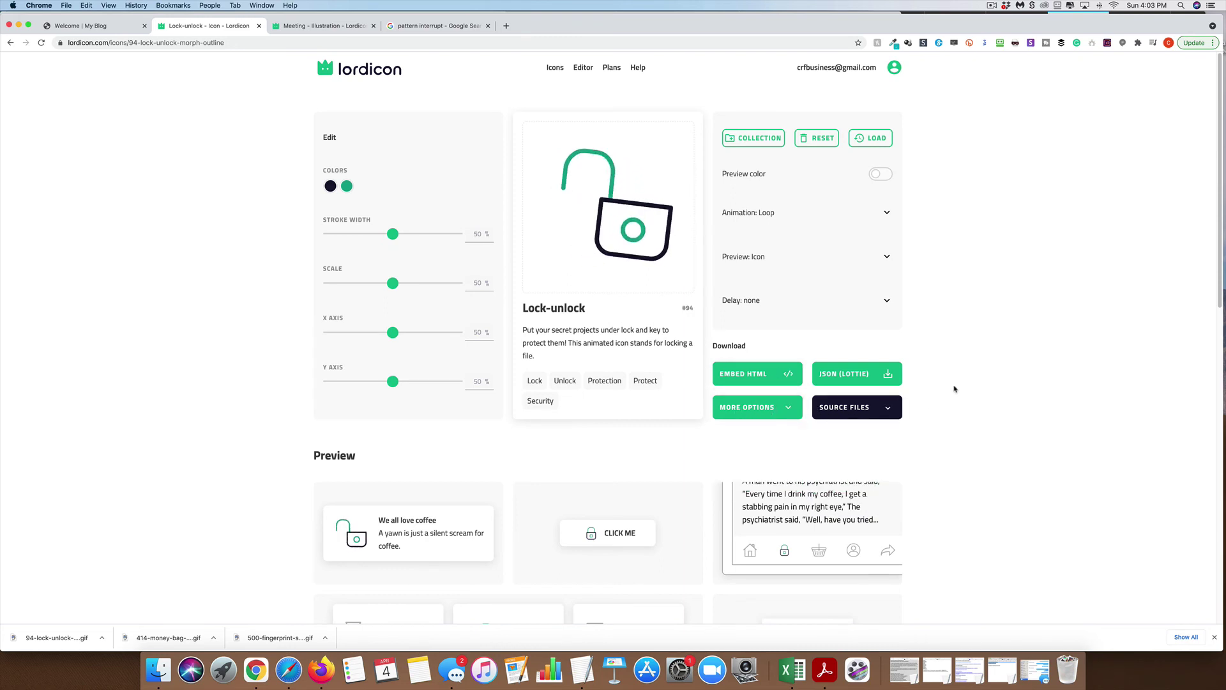
pyautogui.click(888, 260)
pyautogui.click(958, 272)
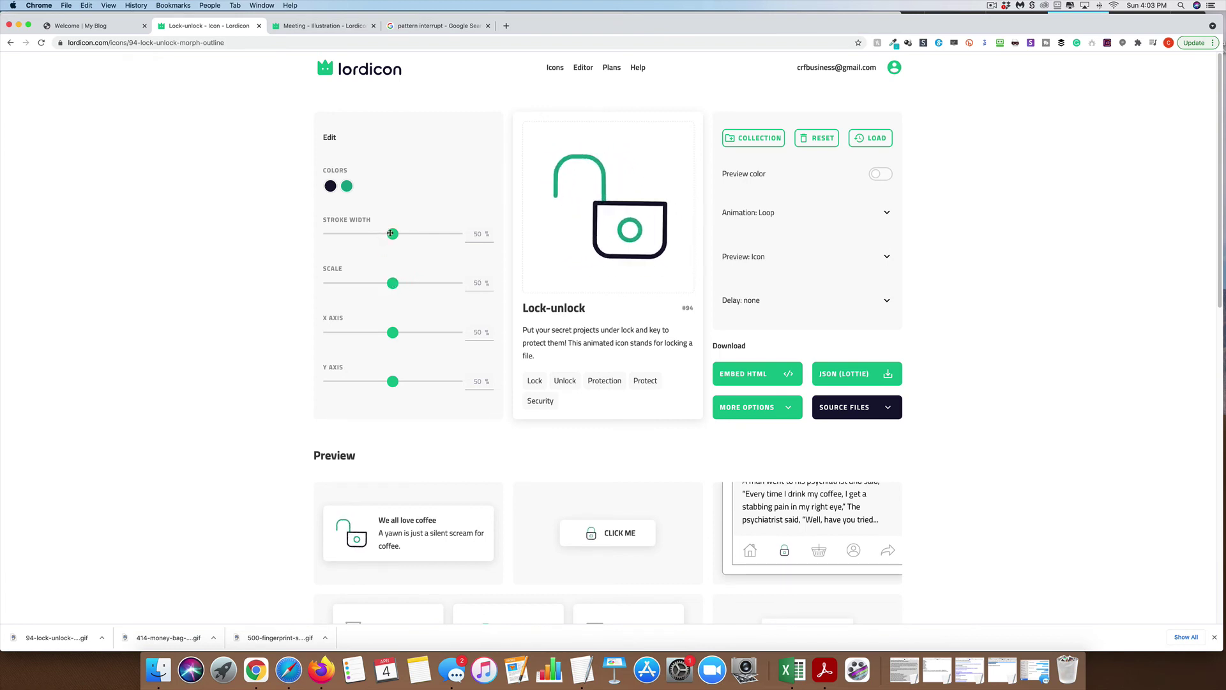
# Step: Set the lock's stroke width to 30%, X axis 49% and Y axis 59%
pyautogui.moveTo(390, 233); pyautogui.dragTo(373, 234)
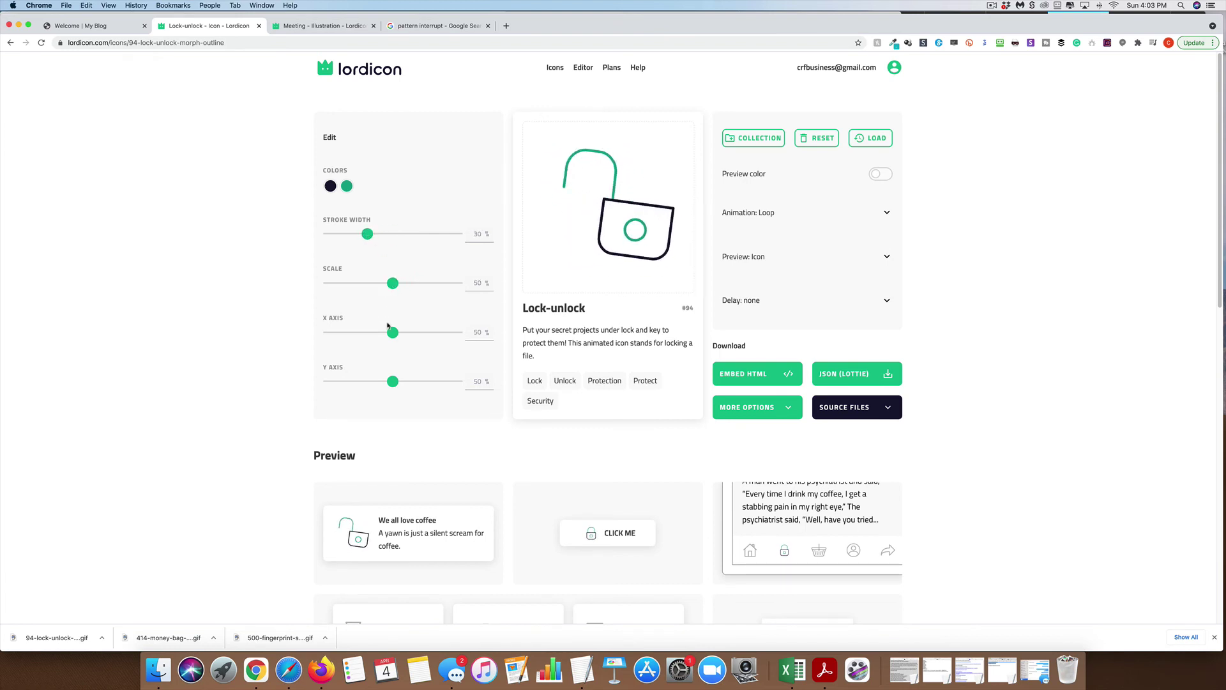
pyautogui.moveTo(413, 332); pyautogui.dragTo(388, 331)
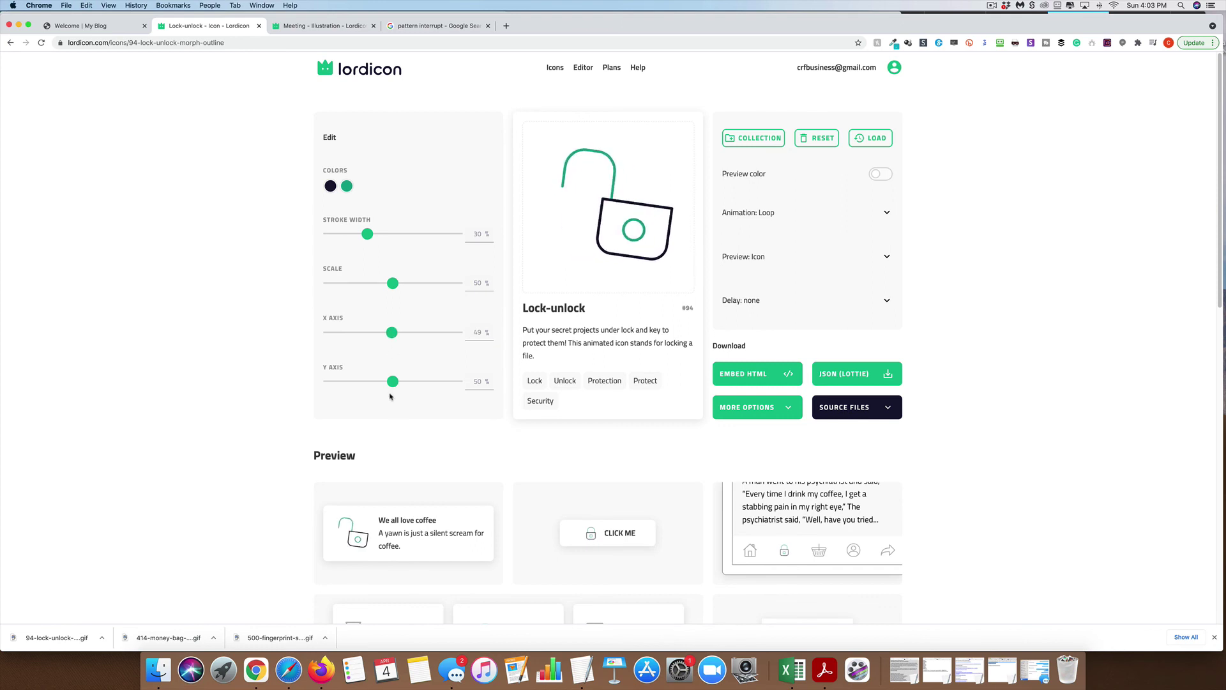
pyautogui.moveTo(392, 383)
pyautogui.mouseDown()
pyautogui.moveTo(350, 381)
pyautogui.moveTo(409, 385)
pyautogui.mouseUp()
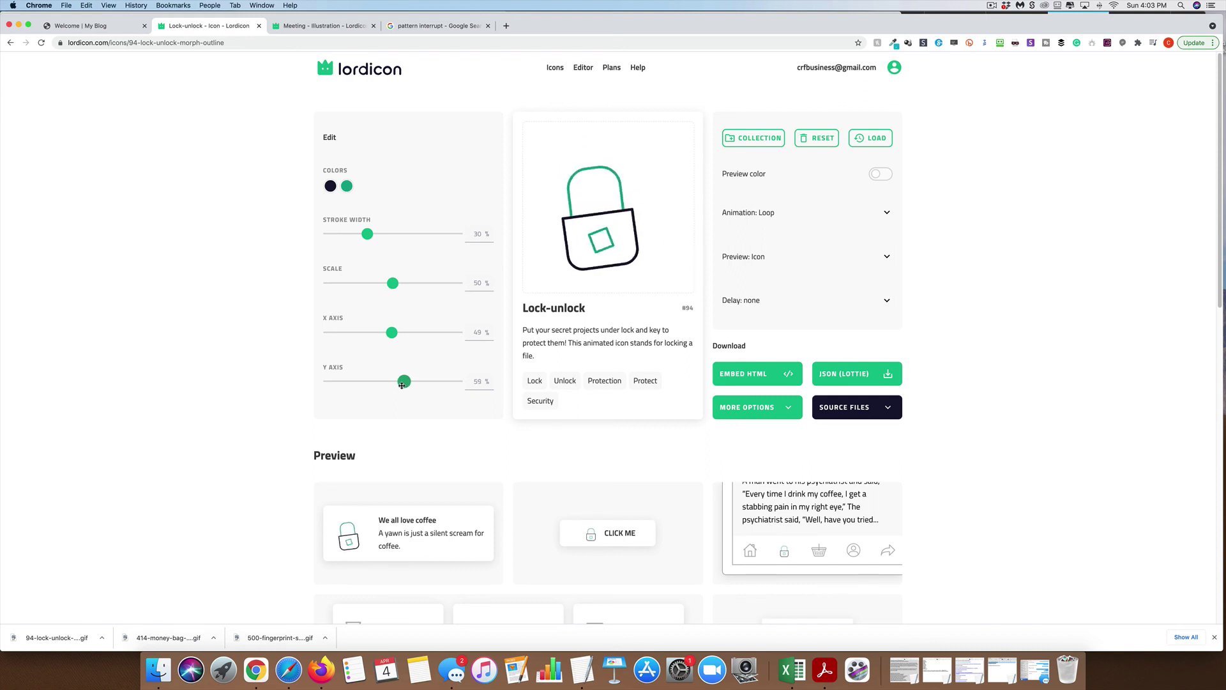
# Step: Browse the lock icon's previews and similar icons, then return to the Welcome | My Blog page
pyautogui.scroll(-5, 450, 402)
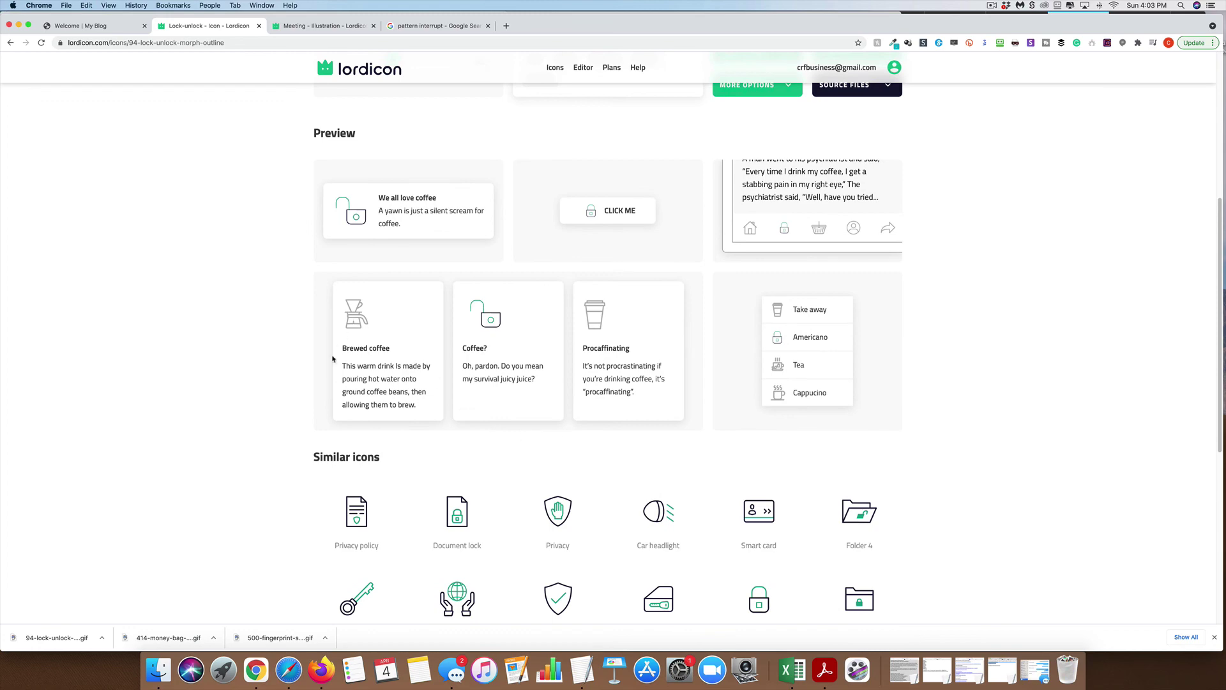
pyautogui.scroll(-3, 599, 395)
pyautogui.scroll(2, 734, 385)
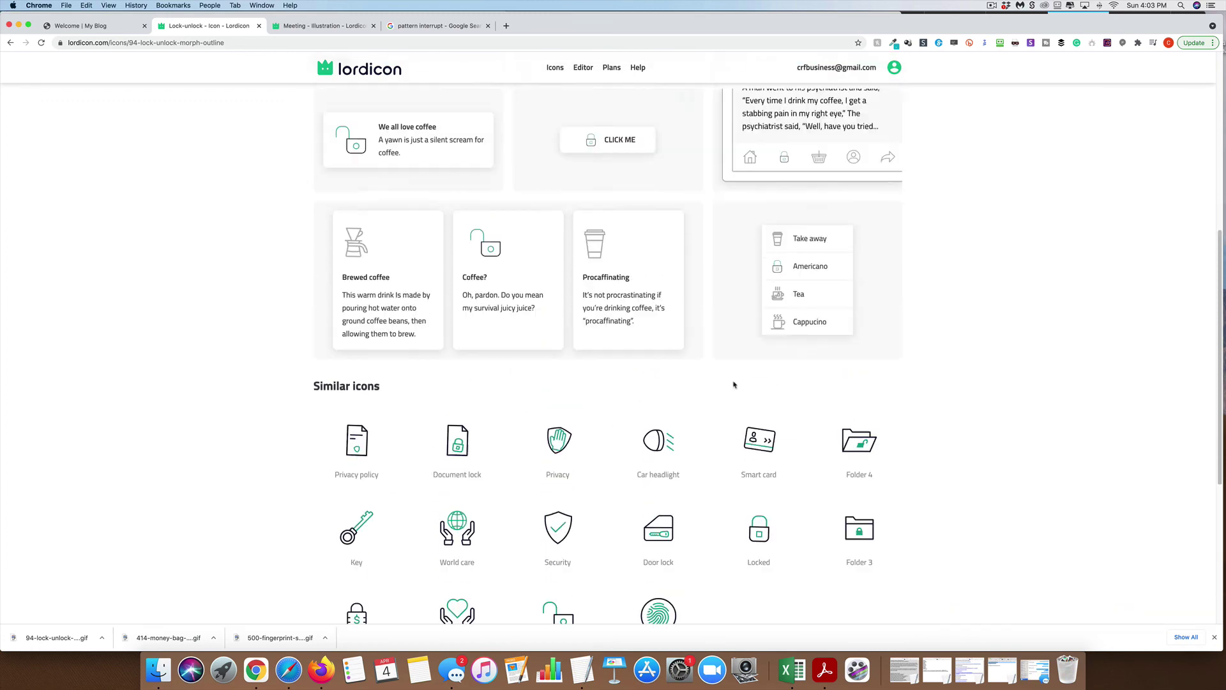
pyautogui.scroll(6, 734, 384)
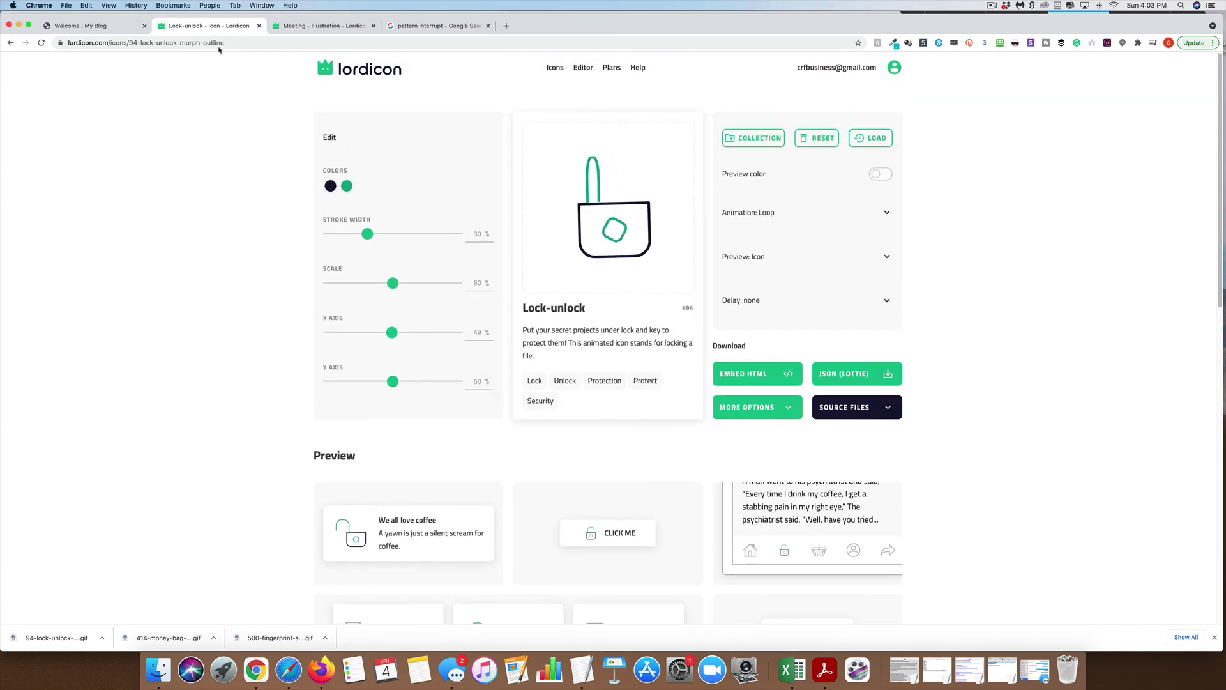
pyautogui.click(90, 28)
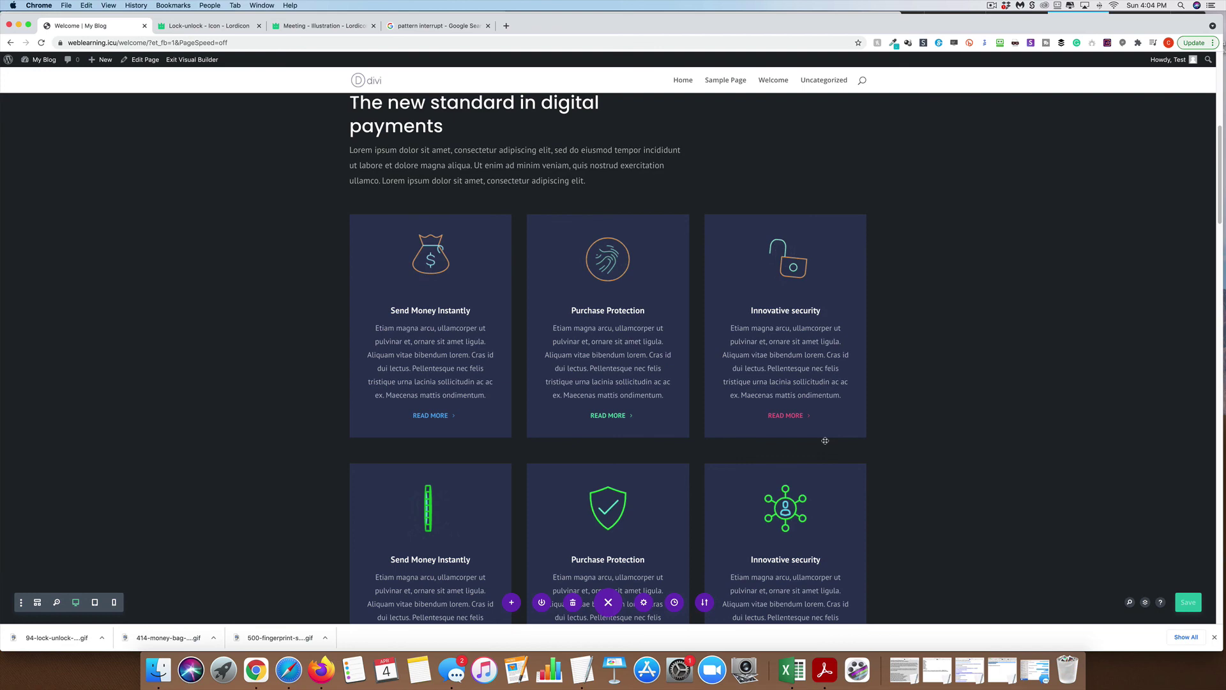
# Step: Exit the Visual Builder and scroll down to the live page's service cards
pyautogui.click(194, 60)
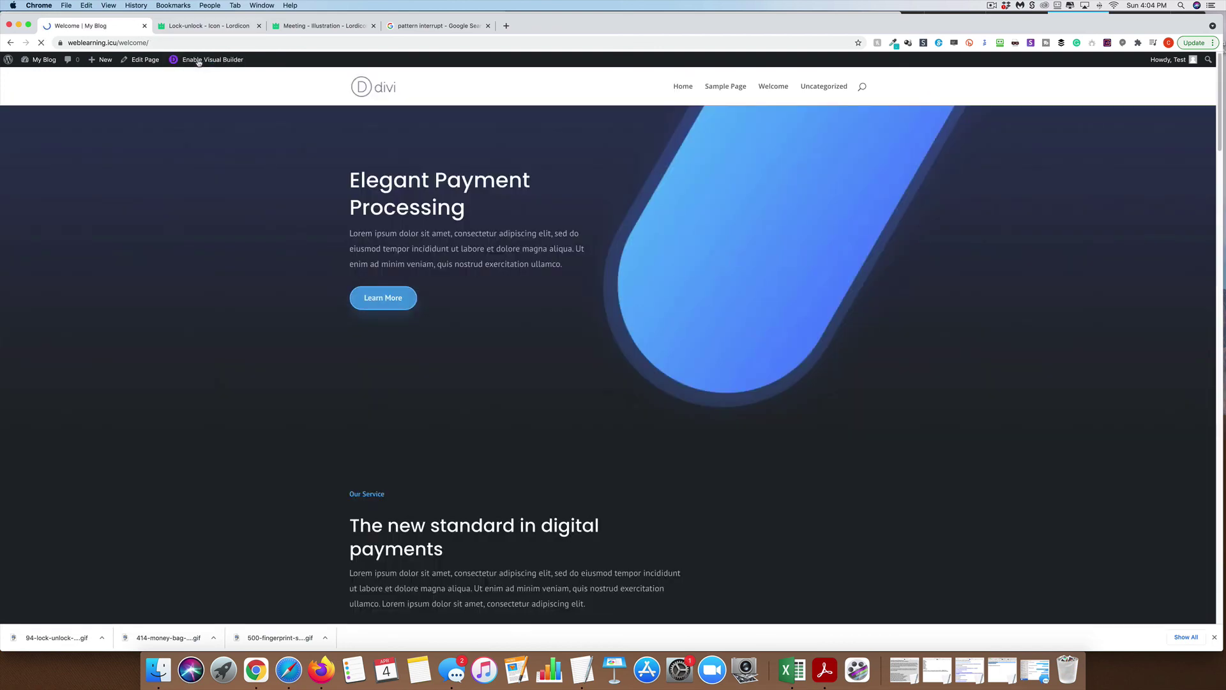
pyautogui.scroll(-8, 522, 215)
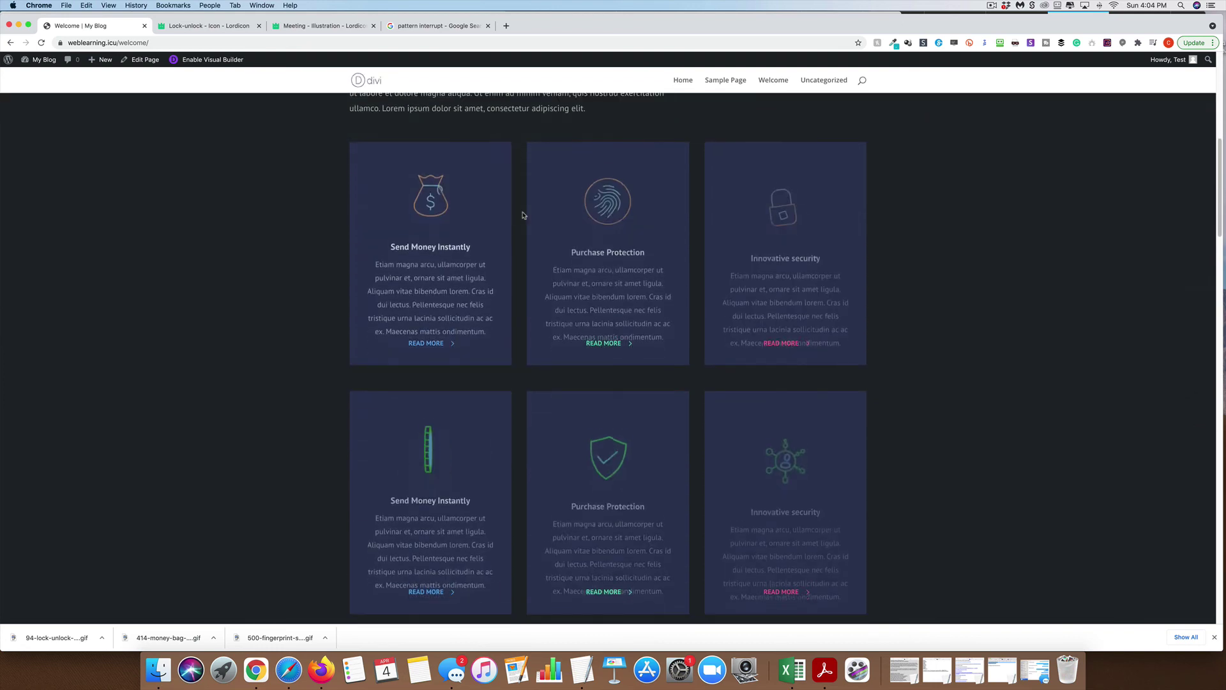